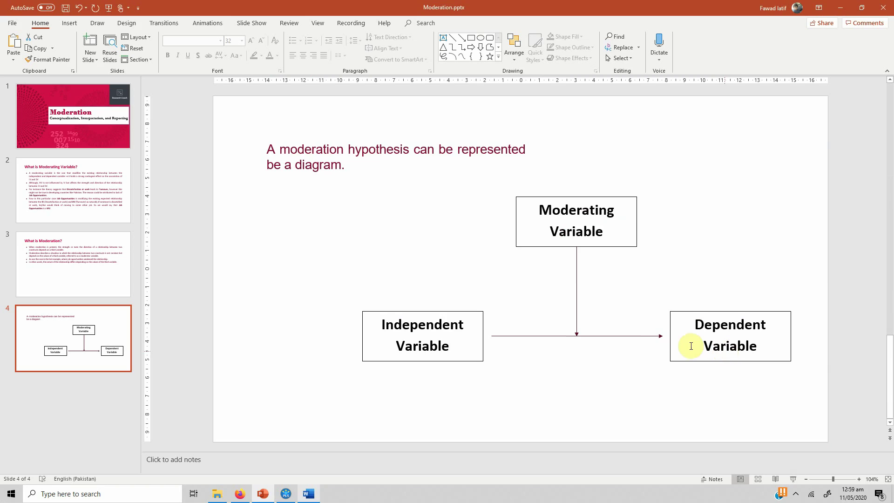
- Leave the PowerPoint moderation slide and bring SmartPLS to the front from the taskbar
click(287, 495)
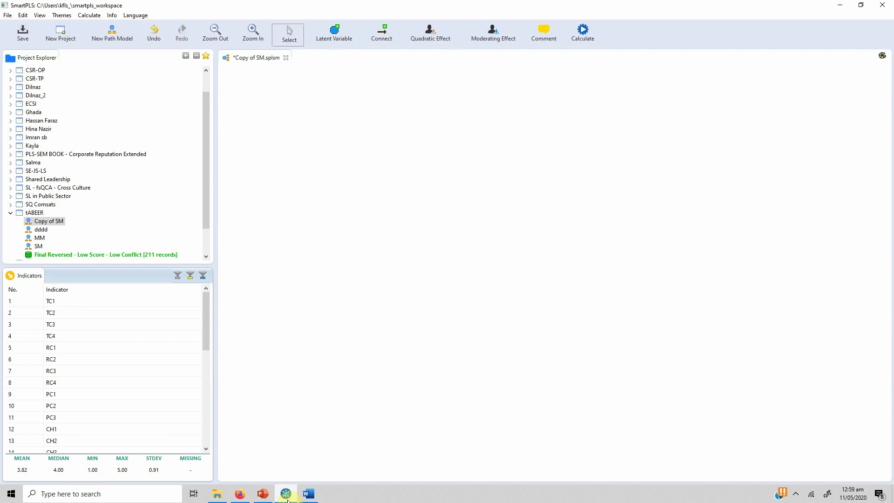
- Drop indicators SL1–SL7 onto the canvas as one construct and name it SL
mouse_move(208, 311)
mouse_down()
mouse_move(208, 336)
mouse_move(208, 306)
mouse_up()
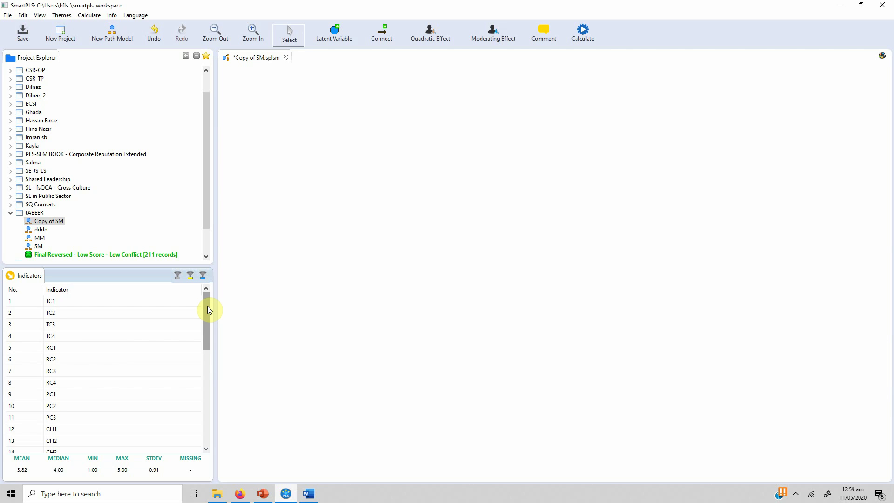
drag(207, 306, 208, 360)
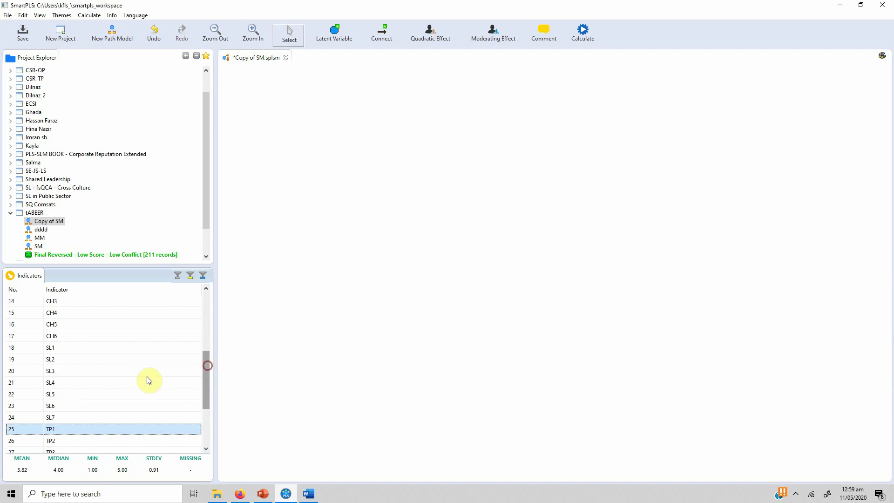
click(97, 351)
key(shift+Down)
key(shift+Down)
key(shift+Down)
key(shift+Down)
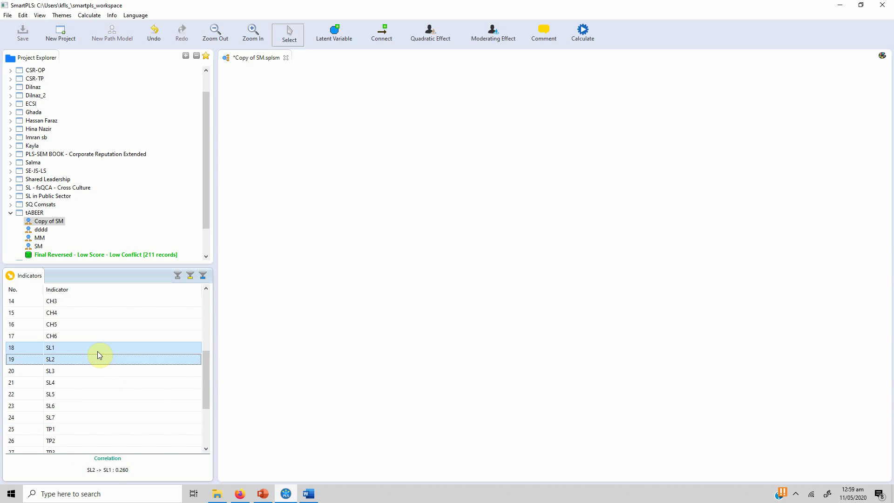
key(shift+Down)
key(shift+Down)
drag(103, 367, 379, 199)
click(381, 204)
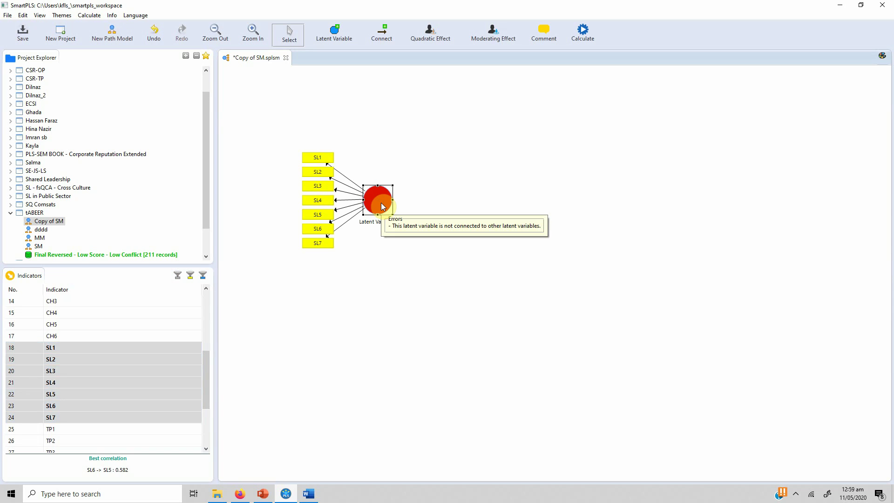
double_click(381, 205)
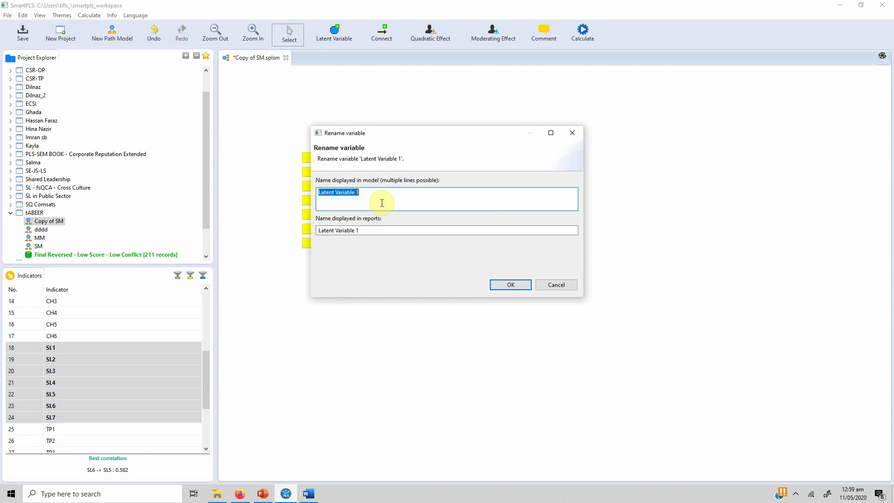
text(SL)
click(513, 286)
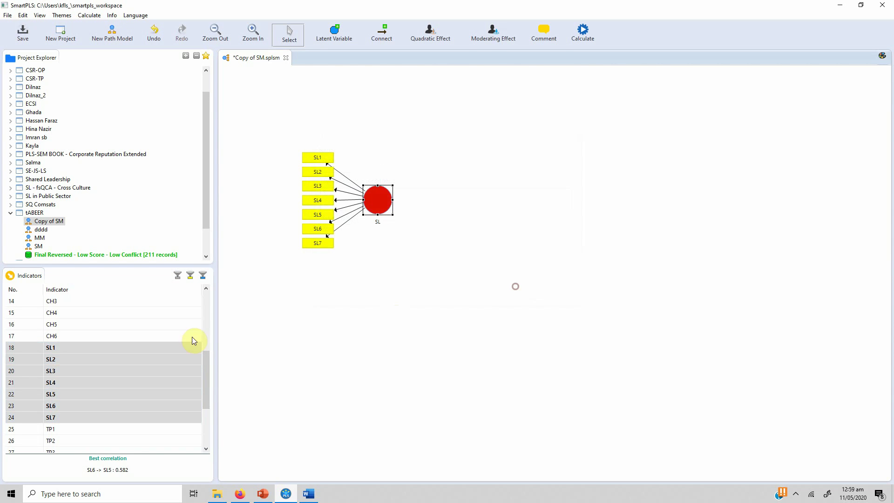
drag(207, 388, 207, 348)
- Drop indicators RC1–RC4 onto the canvas as a construct named RC
click(129, 314)
key(shift+Down)
key(shift+Down)
key(shift+Down)
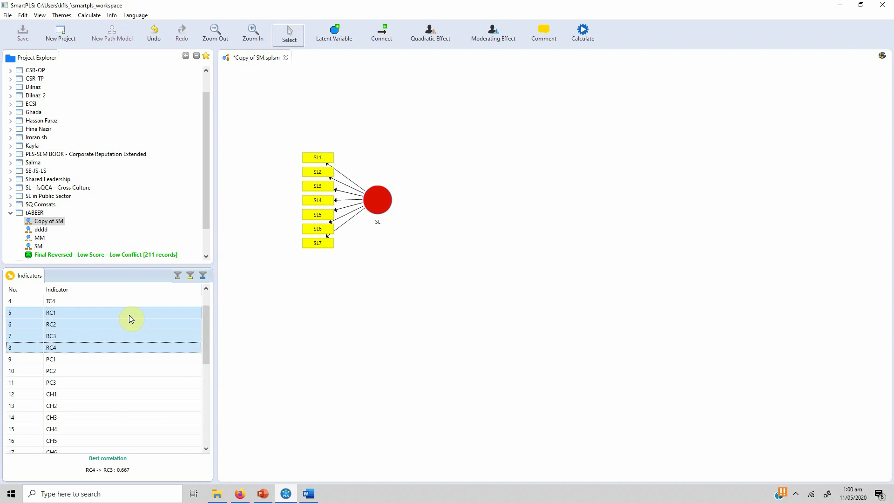
drag(134, 320, 619, 195)
click(600, 203)
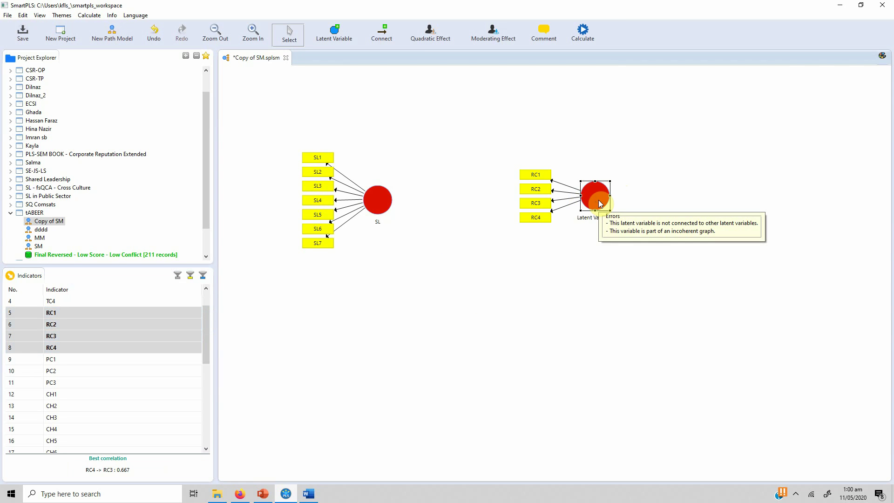
double_click(600, 204)
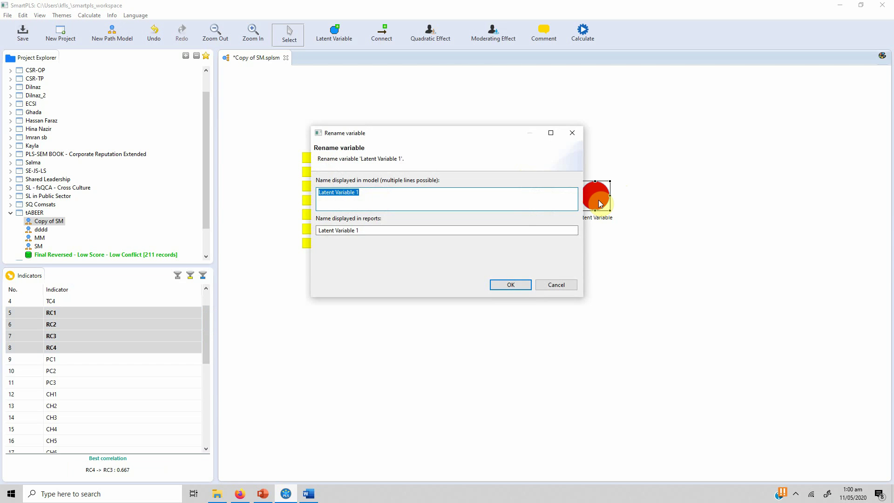
text(RC)
click(500, 285)
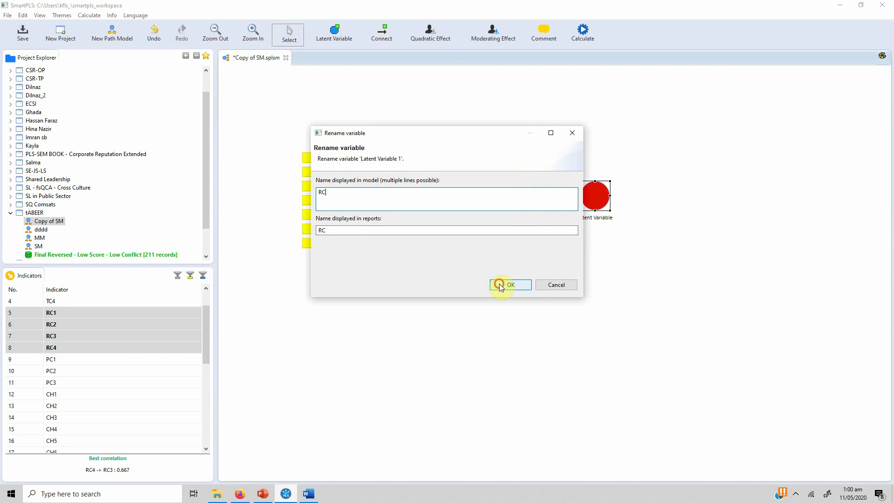
- Align RC's indicators to its right, nudge RC left, and select indicators CH1–CH6
right_click(596, 191)
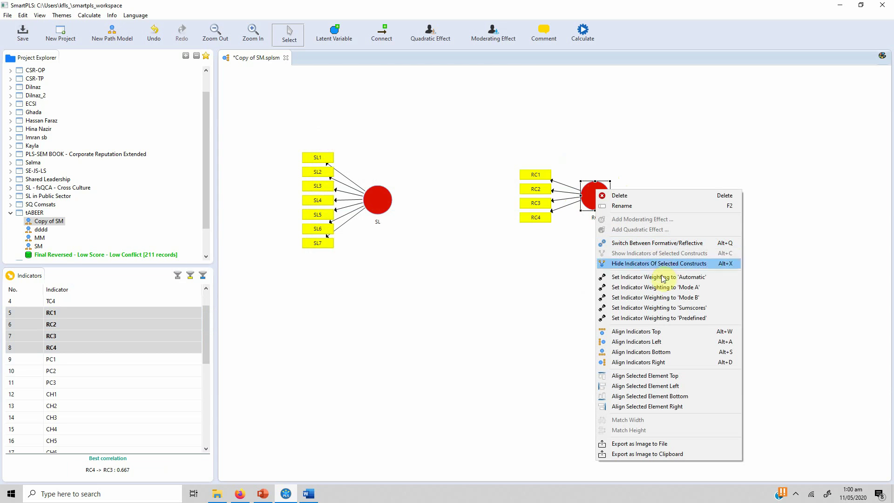
click(669, 365)
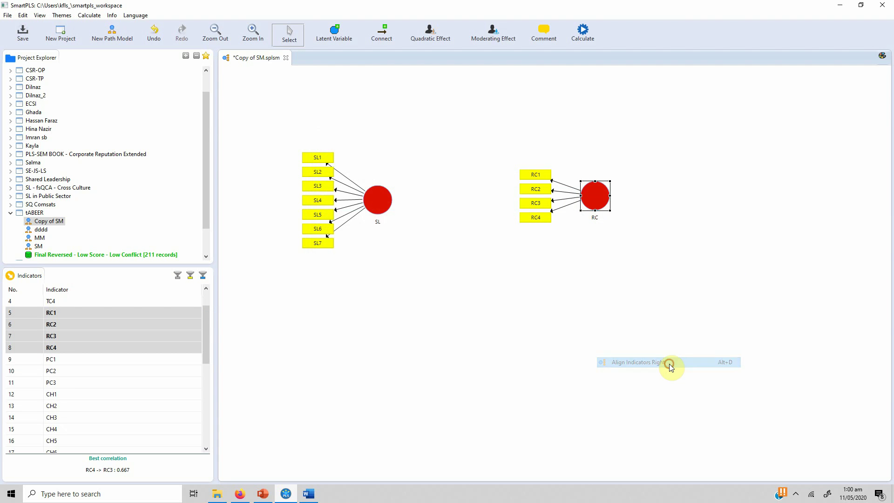
drag(594, 195, 550, 205)
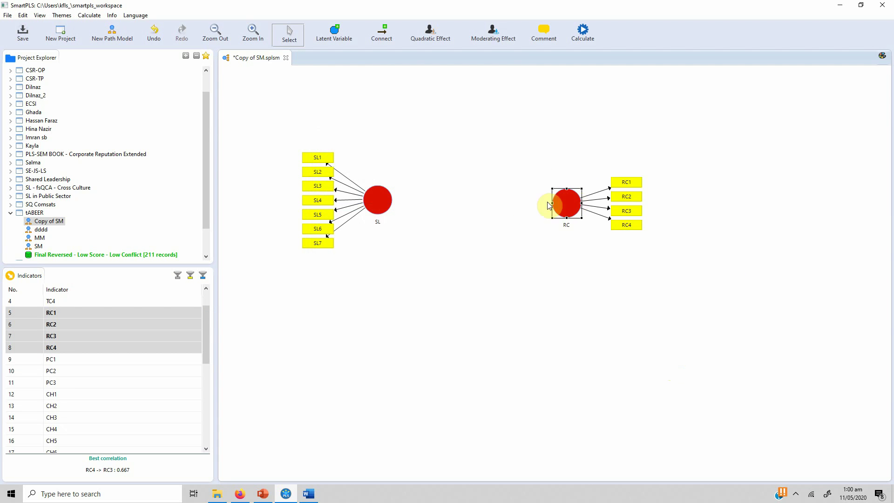
click(100, 396)
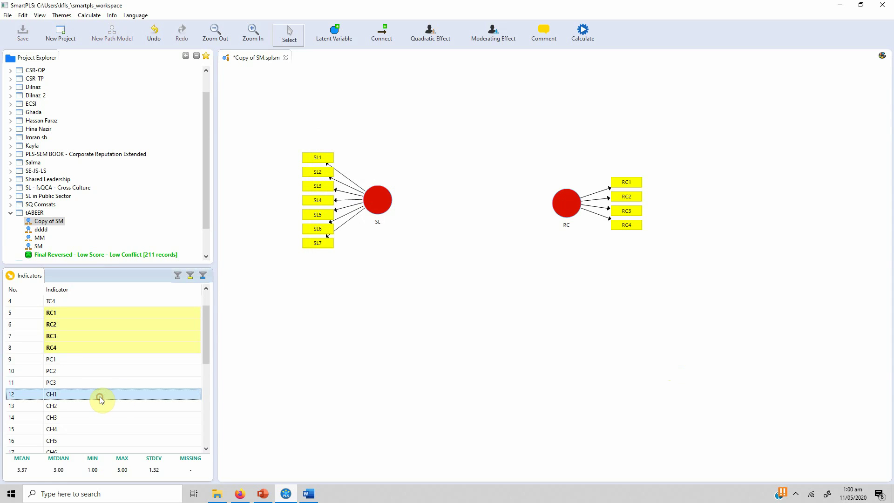
key(shift+Down)
key(shift+Down)
key(shift+Down)
key(shift+Down)
key(shift+Down)
- Place CH1–CH6 on the canvas as a construct named CH above the others
drag(100, 396, 468, 115)
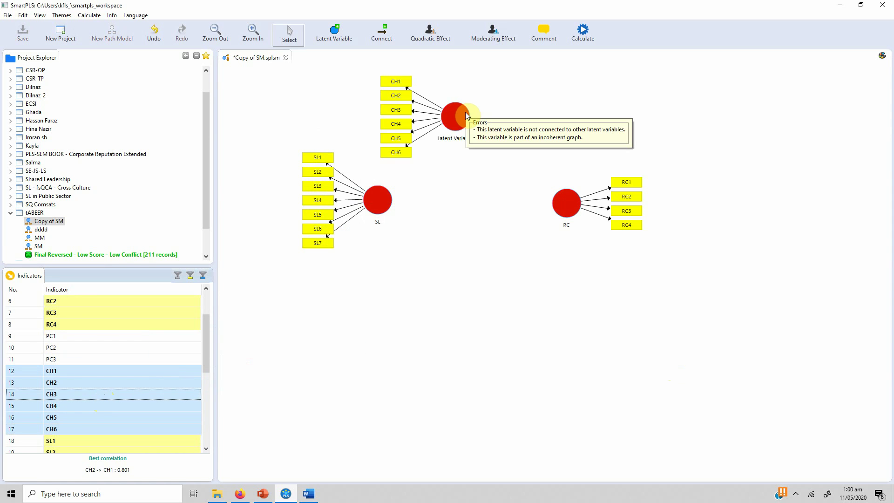
click(466, 116)
double_click(466, 116)
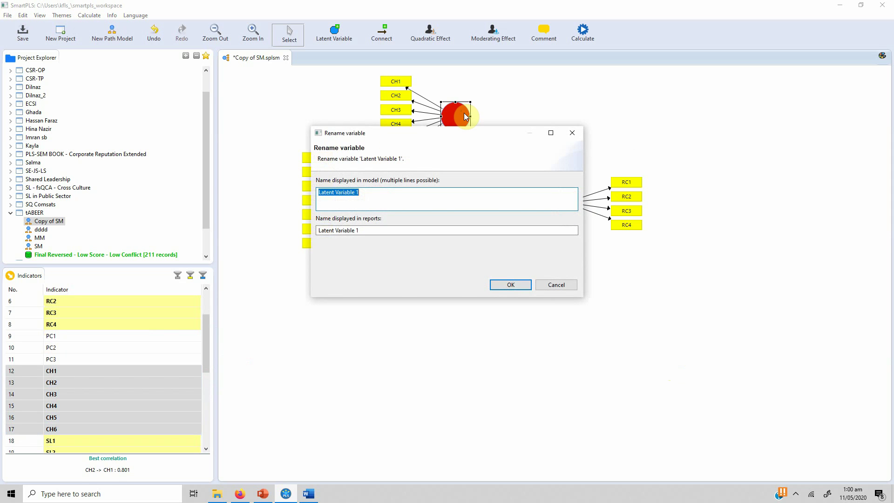
text(CH)
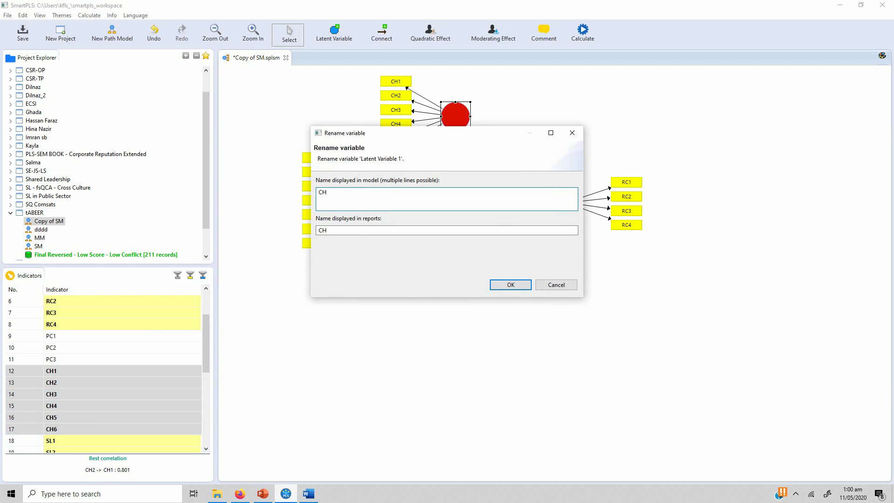
click(511, 285)
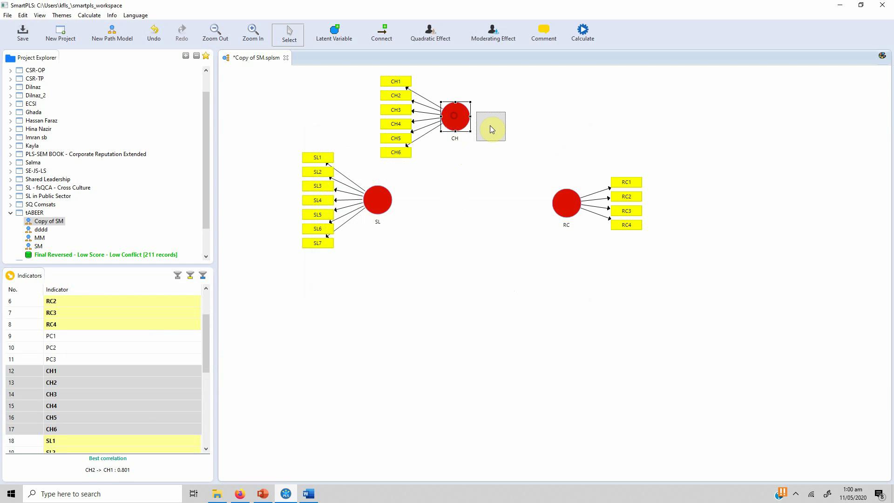
drag(490, 125, 490, 126)
- Hide the indicators of CH, SL and RC, and move RC further right
key(ctrl+h)
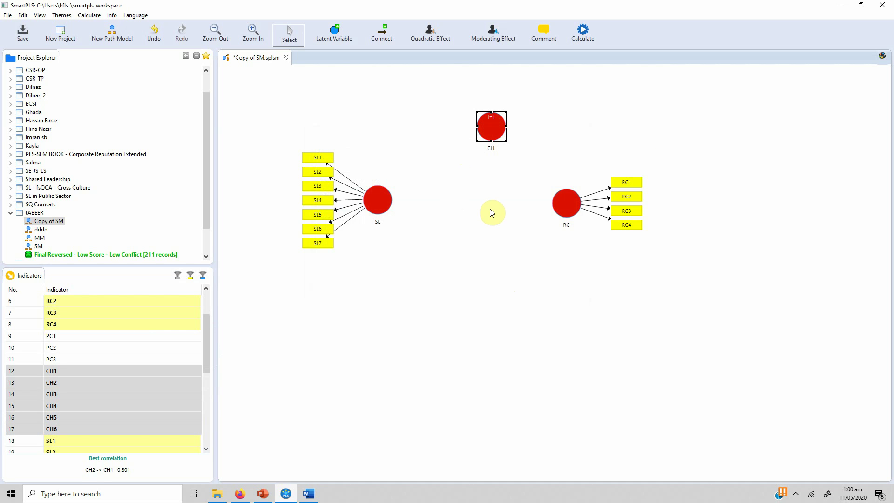
click(376, 210)
key(ctrl+h)
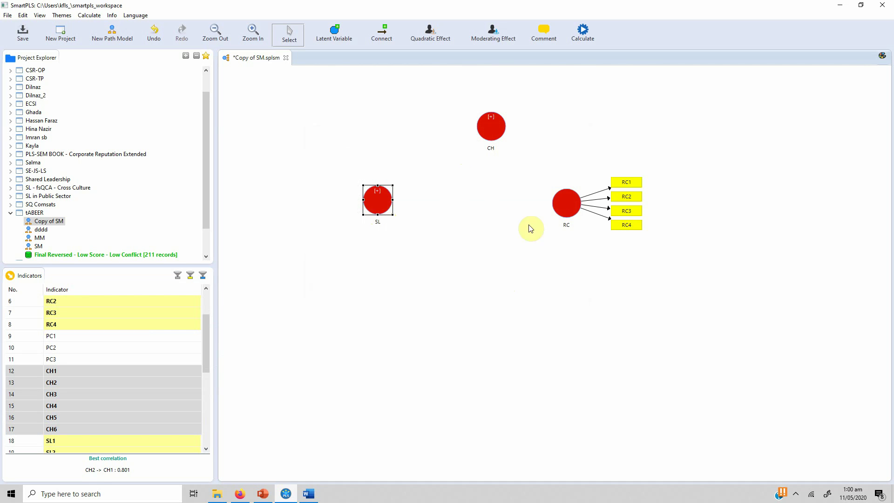
click(563, 200)
key(ctrl+h)
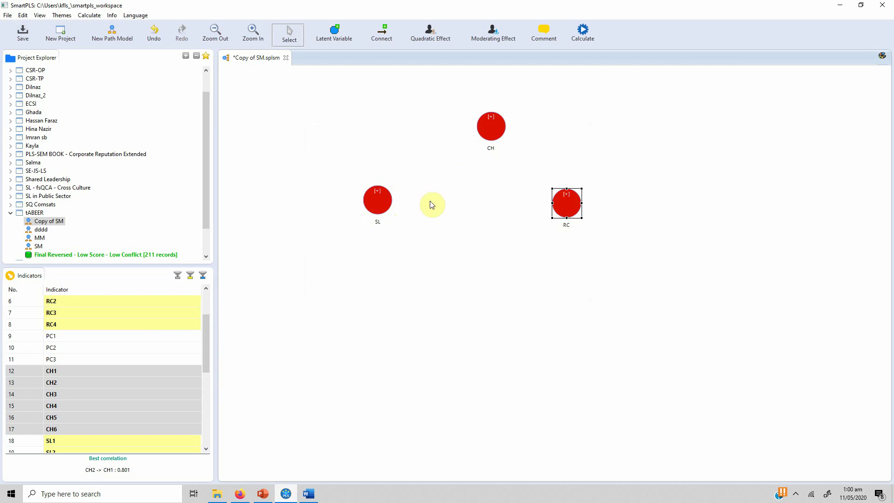
click(564, 206)
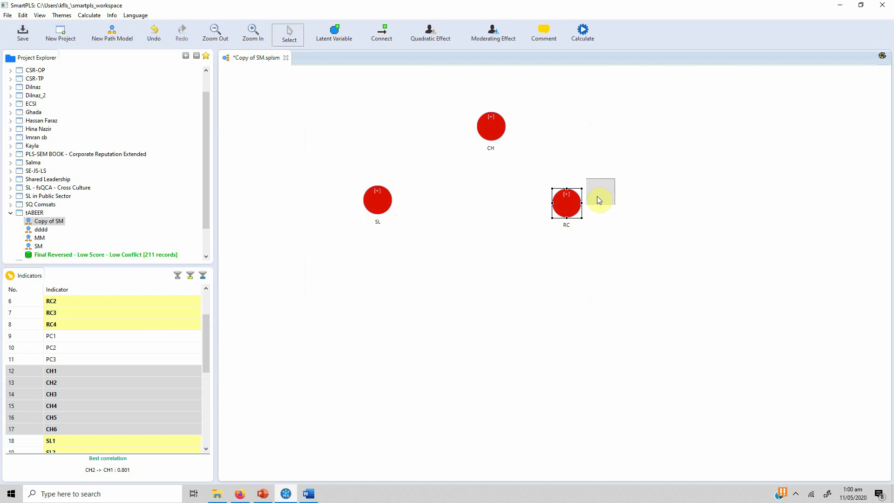
drag(599, 212, 600, 203)
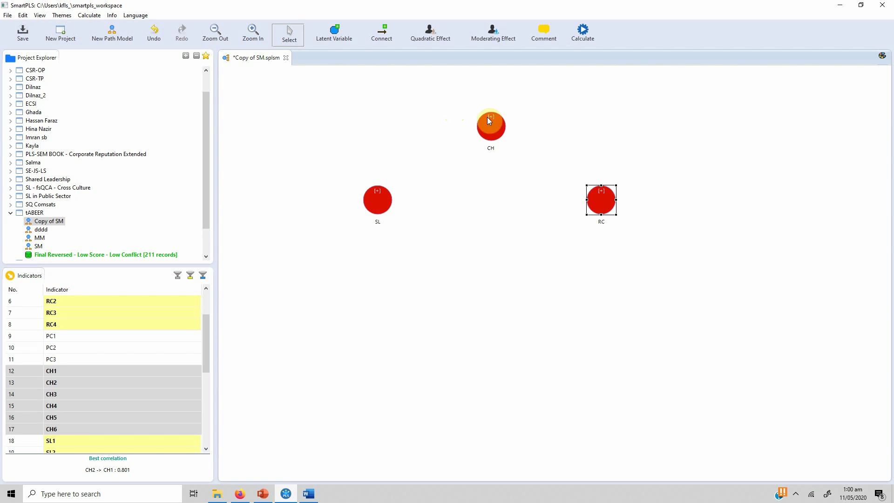
- Draw structural paths from SL to RC and from CH to RC
click(390, 33)
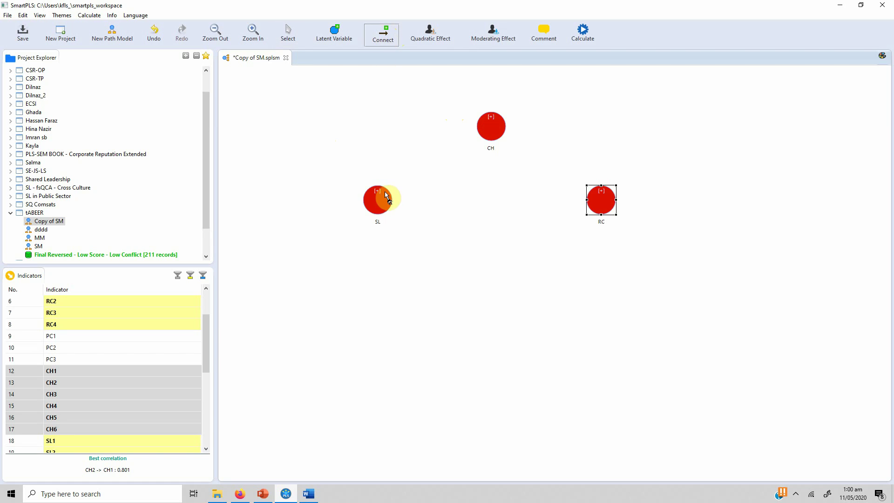
drag(381, 199, 598, 203)
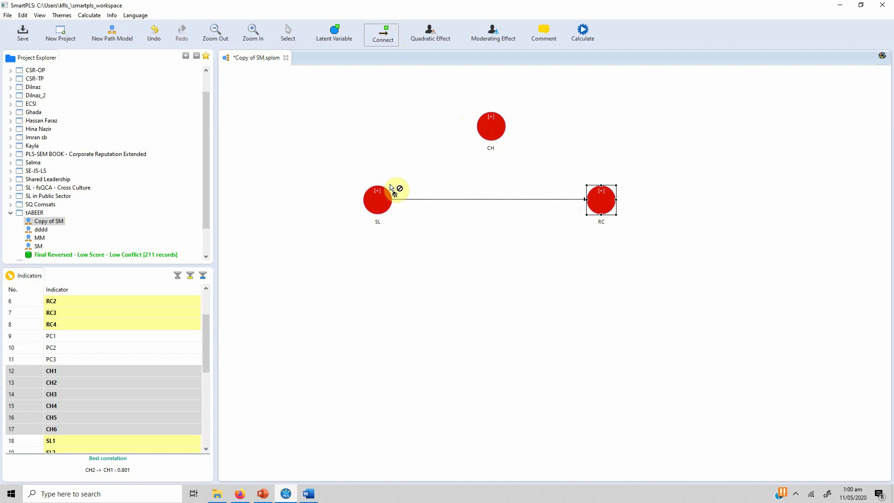
mouse_move(484, 154)
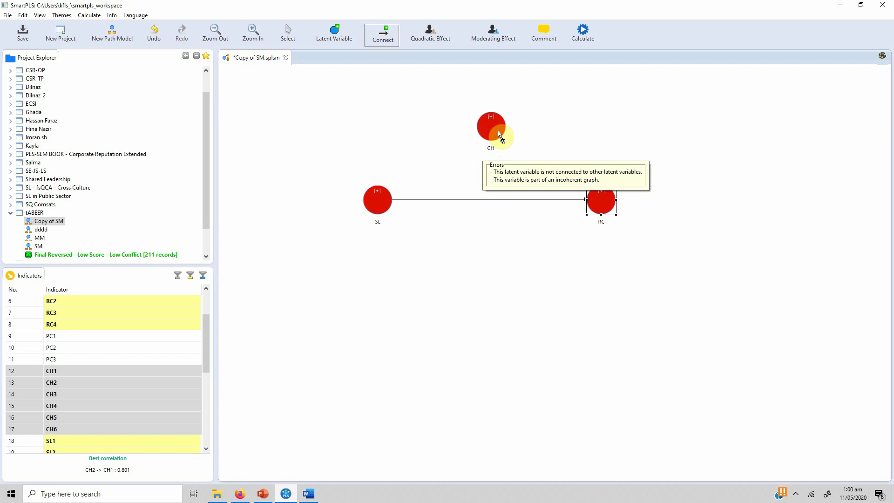
drag(499, 135, 602, 196)
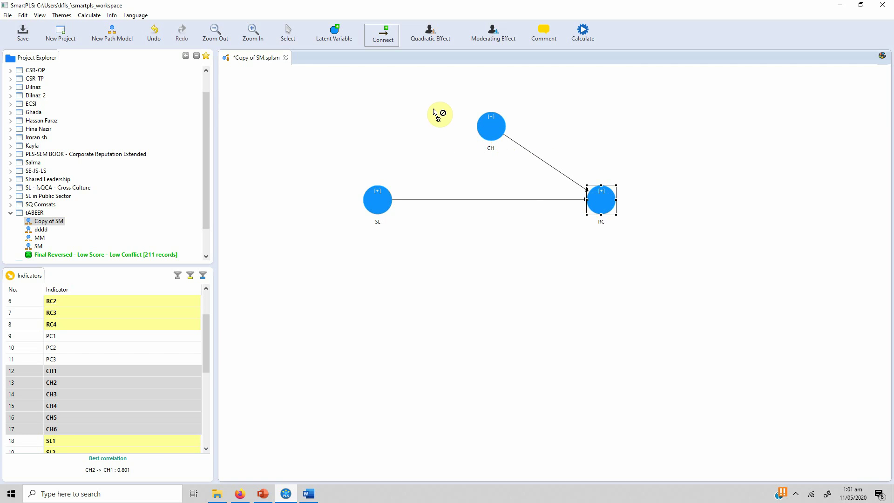
click(299, 32)
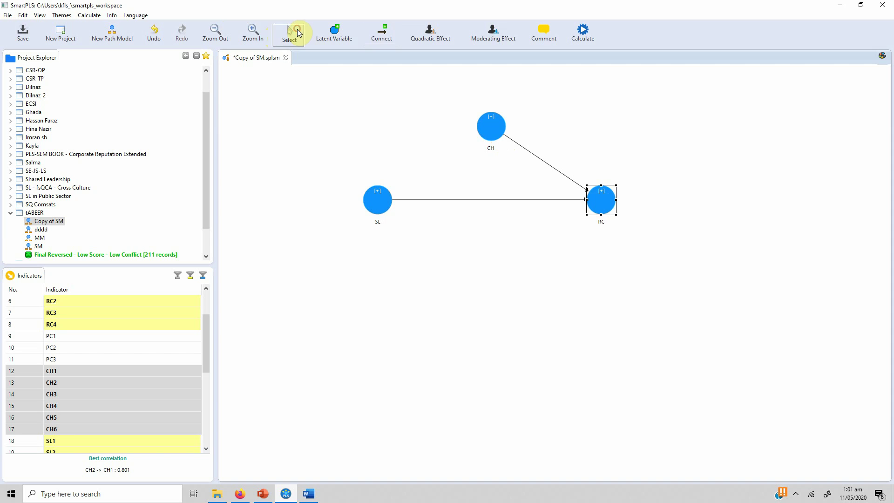
right_click(600, 201)
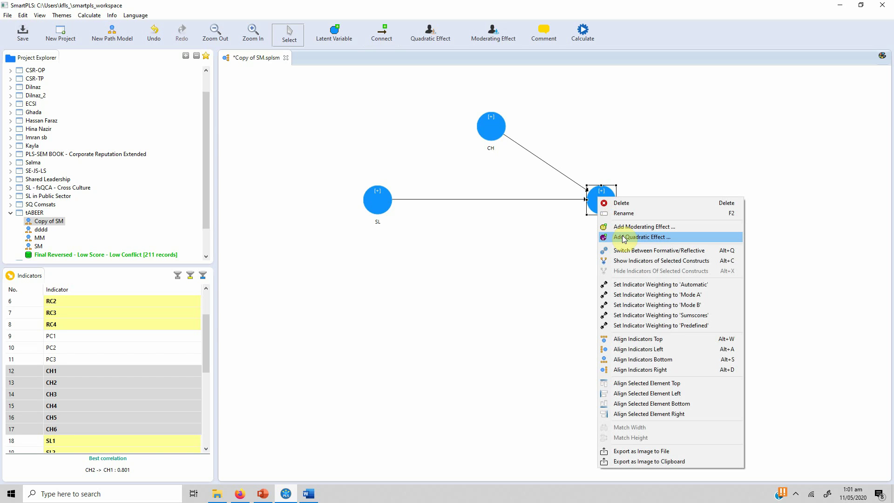
- Add a moderating effect on RC: moderator CH, independent SL, product indicator method, placed below RC
click(666, 228)
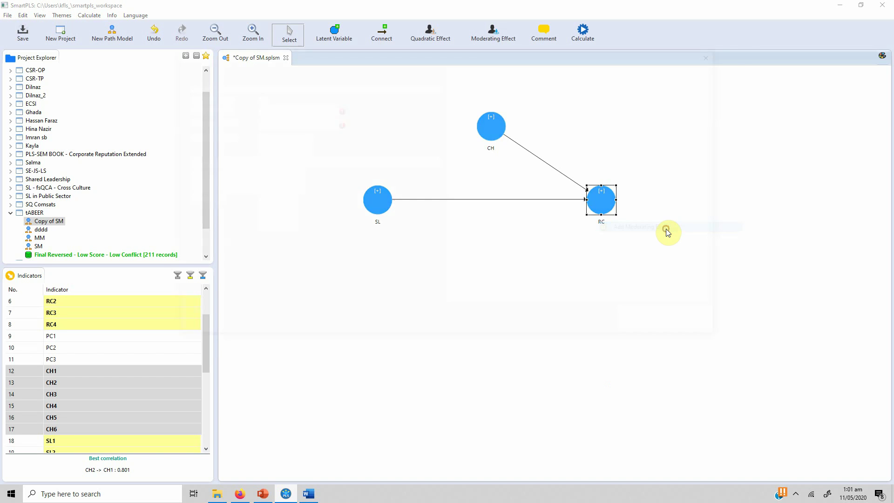
click(287, 109)
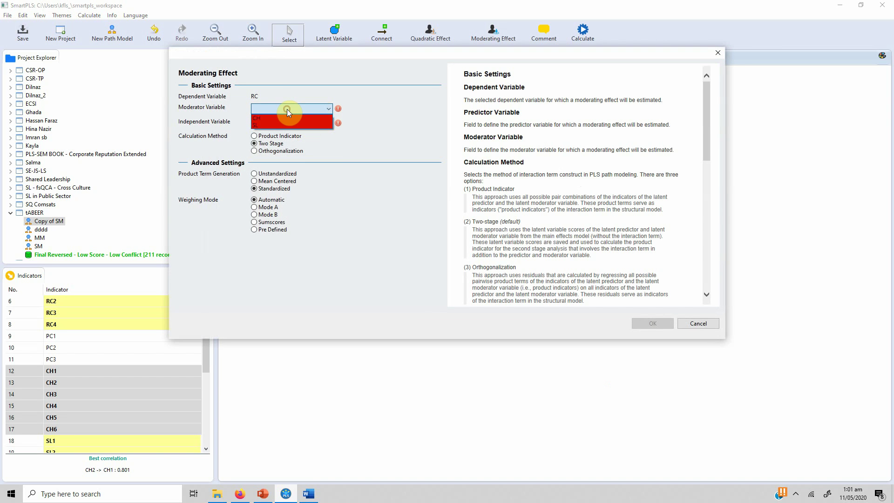
click(282, 119)
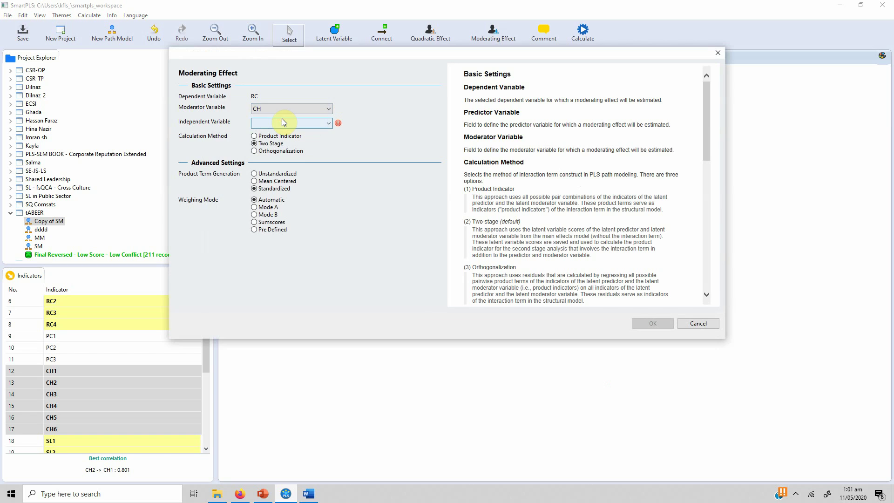
click(282, 124)
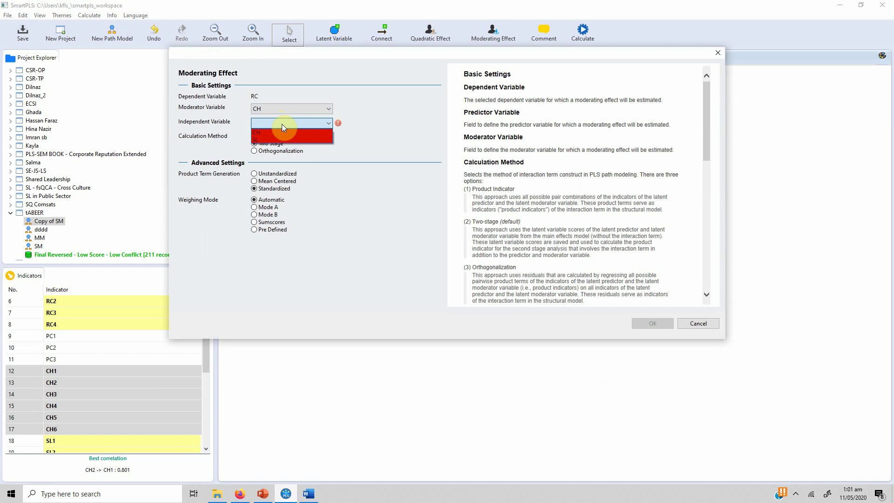
click(281, 140)
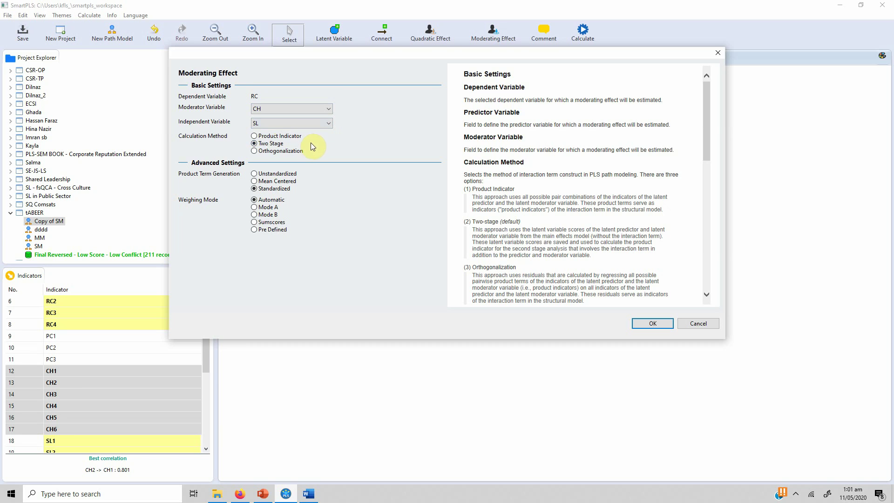
click(283, 136)
click(652, 323)
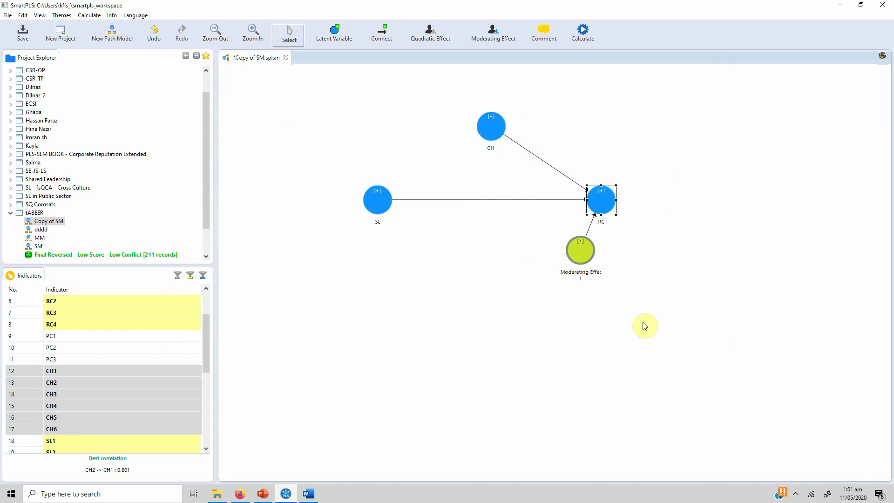
drag(571, 240, 601, 296)
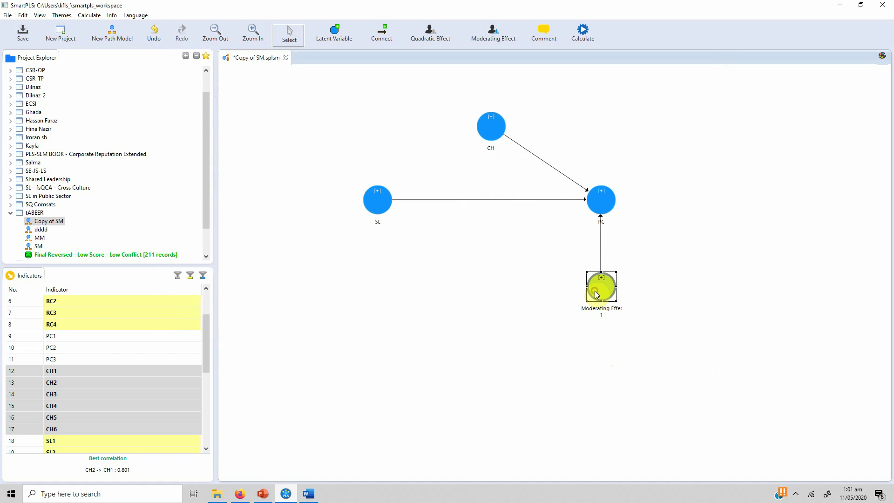
- Move Moderating Effect 1 further below RC and inspect CH, SL and its CH×SL product indicators
mouse_move(597, 293)
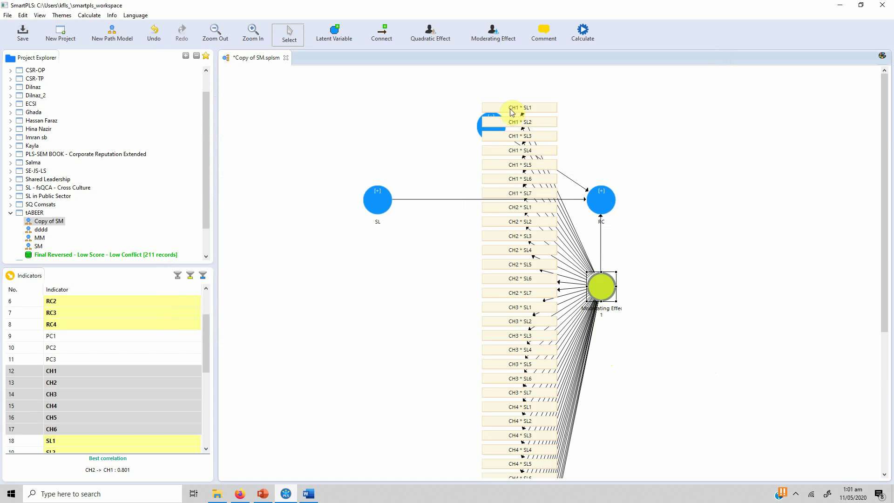
click(602, 289)
drag(604, 311, 604, 359)
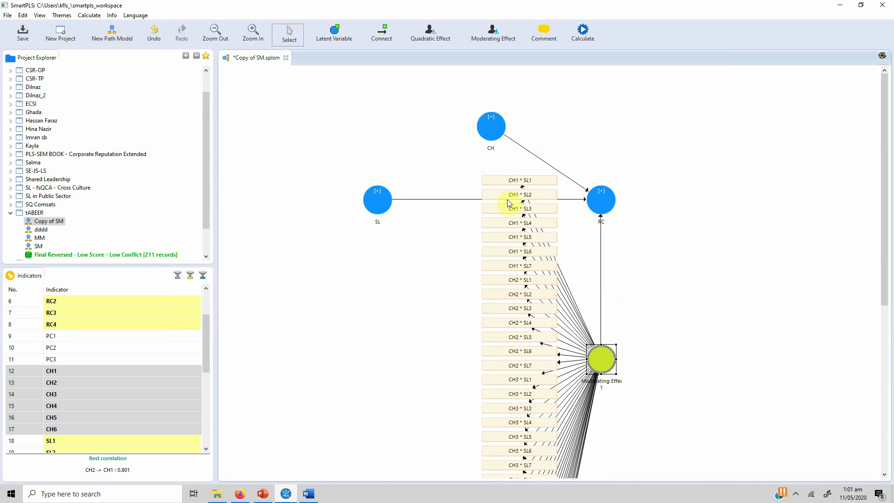
click(492, 139)
click(381, 200)
click(605, 363)
click(380, 209)
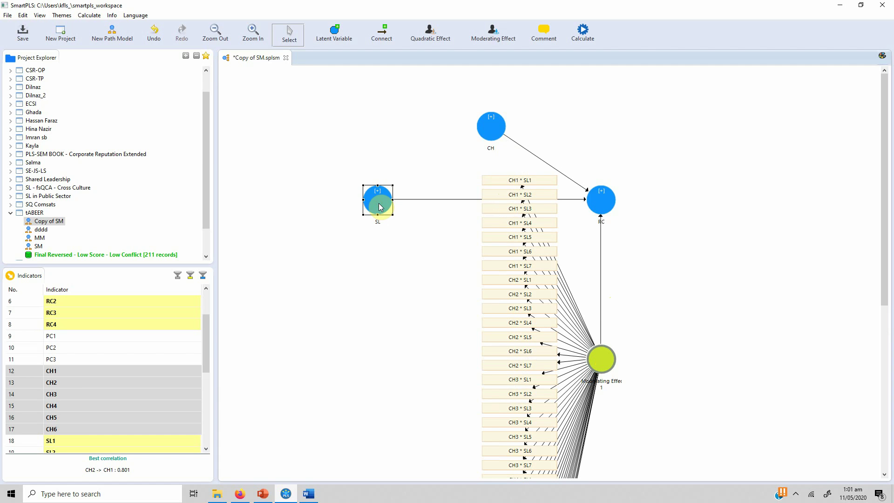
click(488, 137)
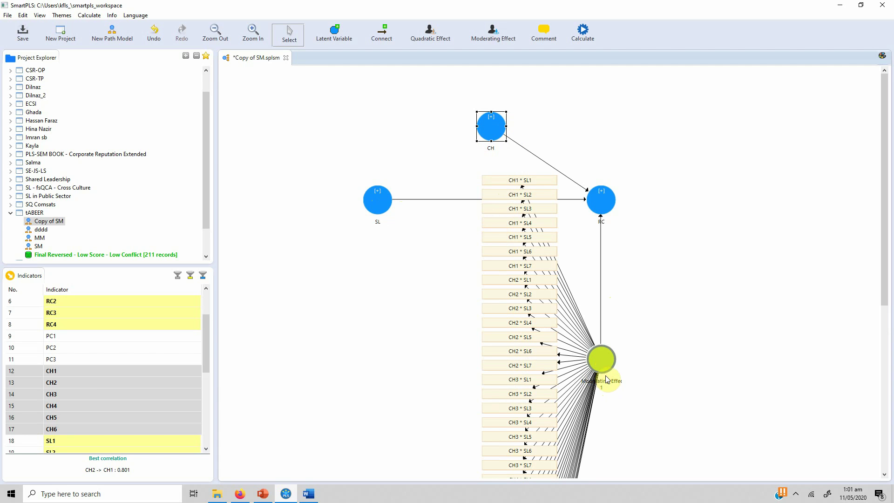
click(609, 368)
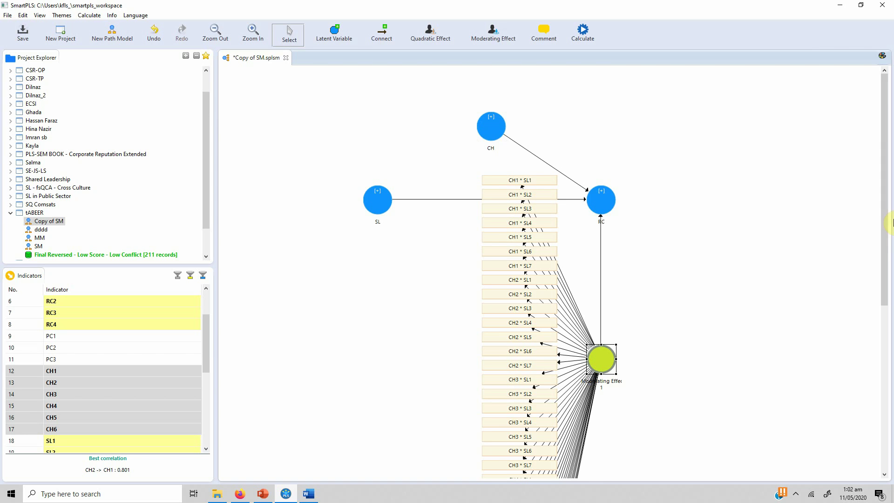
mouse_move(886, 225)
mouse_down()
mouse_move(891, 431)
mouse_move(892, 231)
mouse_up()
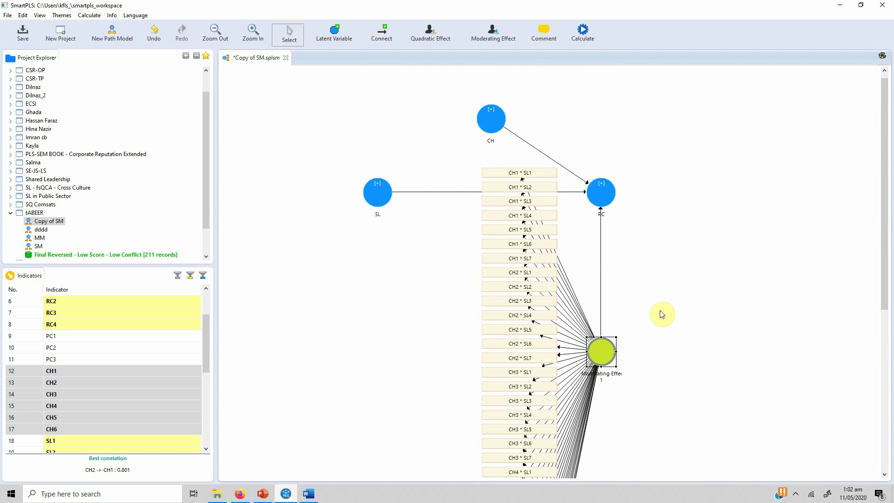
- Hide the product indicators, rename the node MOD_SL_RC, and move it up toward RC
key(ctrl+h)
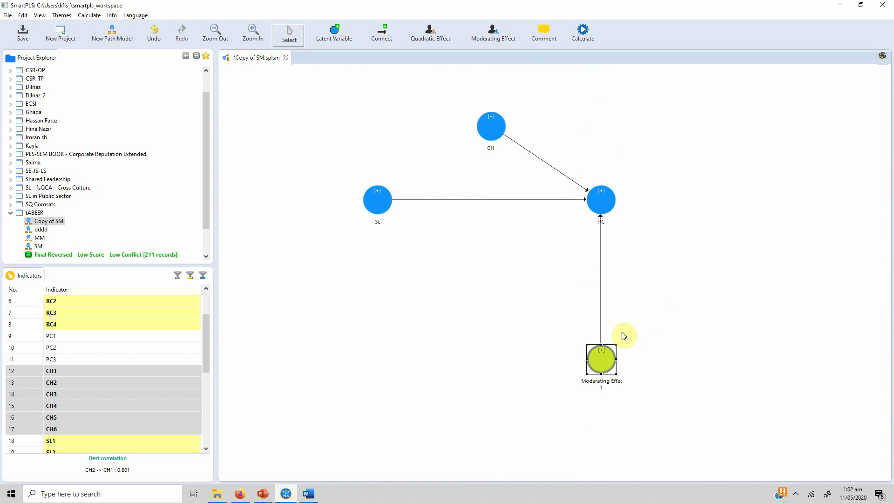
double_click(603, 365)
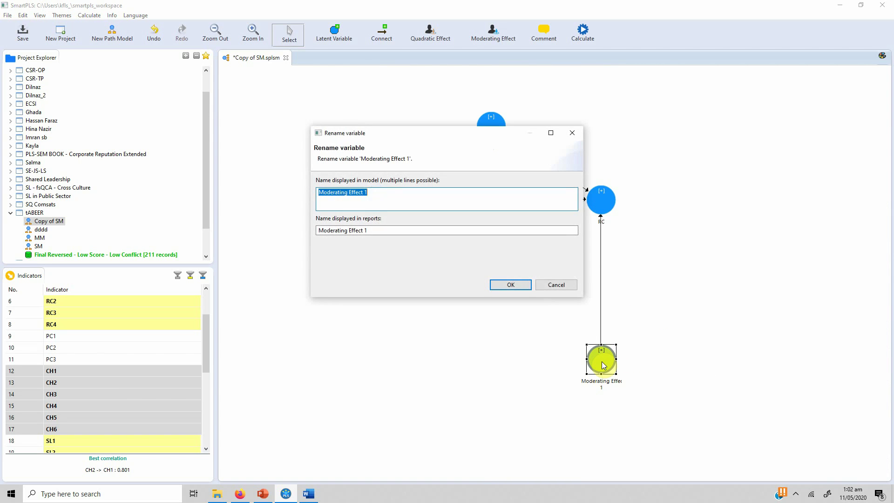
text(MOD_SL_RC)
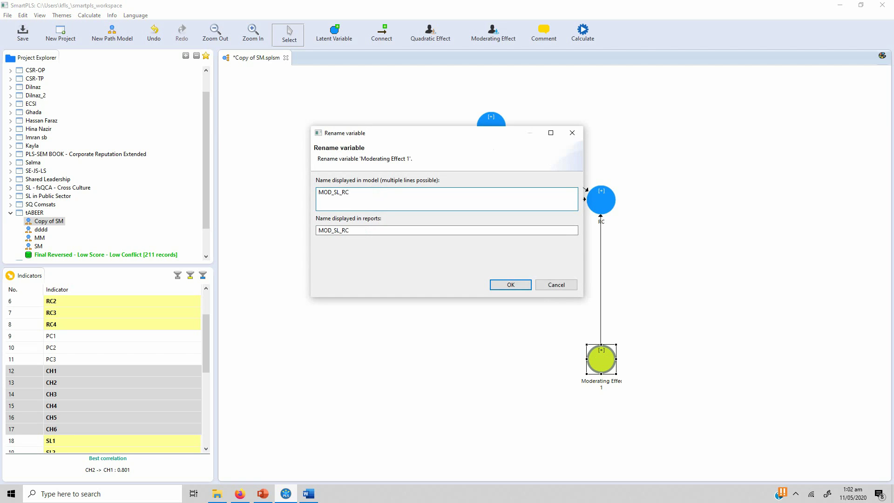
click(497, 288)
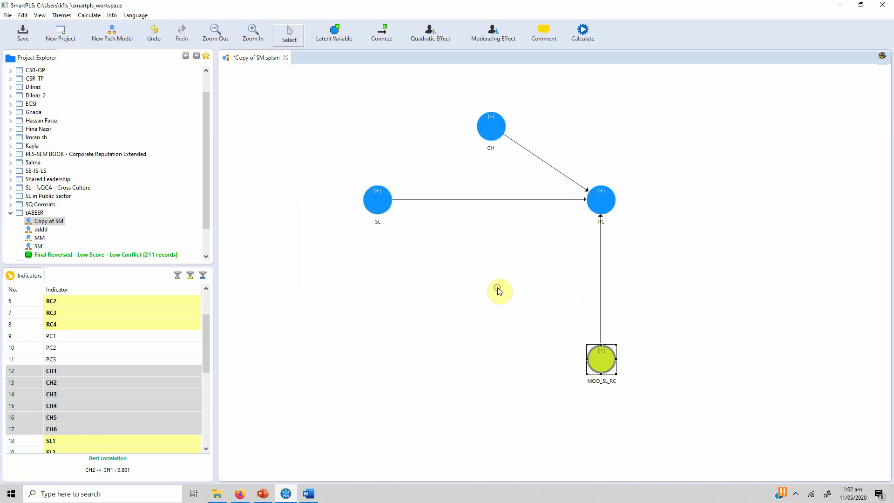
drag(601, 360, 600, 325)
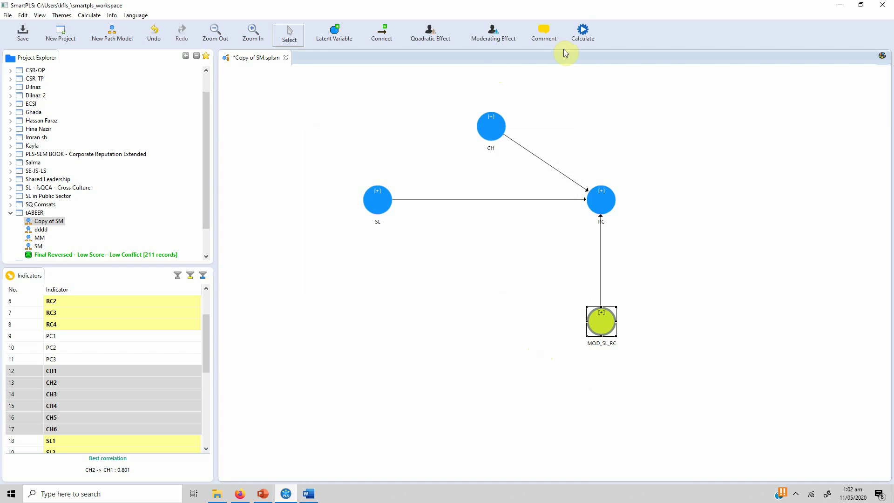
- Run bootstrapping and review path results, noting MOD_SL_RC -> RC at 0.244, t 3.431, p 0.001
click(583, 33)
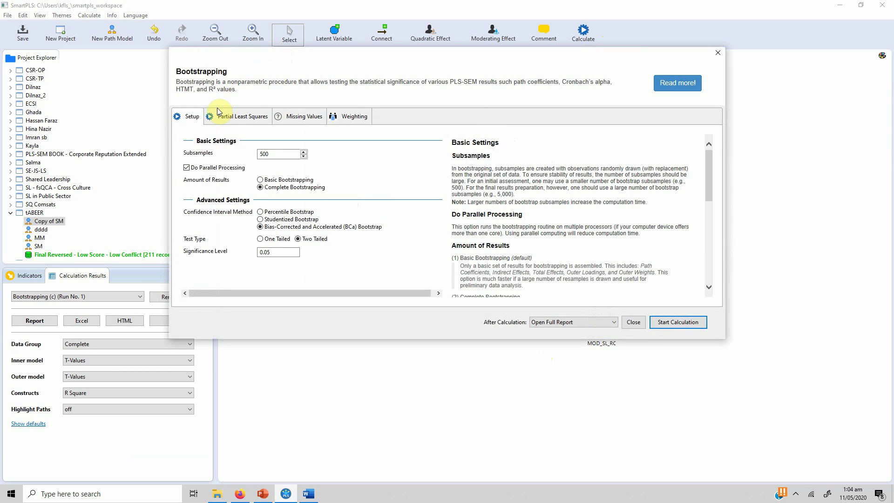
click(230, 118)
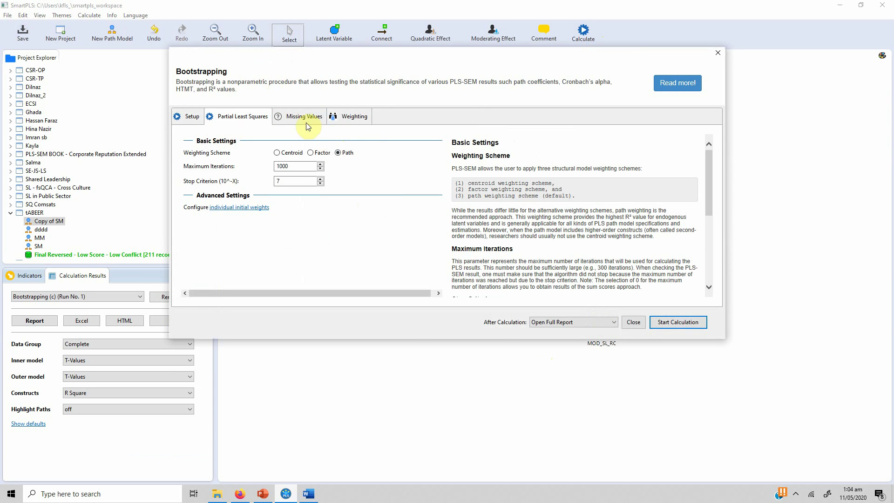
click(690, 325)
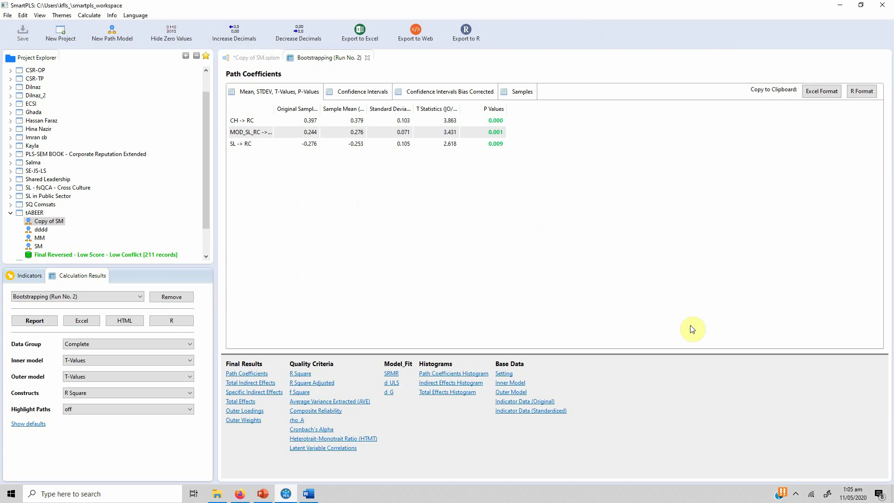
drag(274, 106, 368, 114)
click(243, 133)
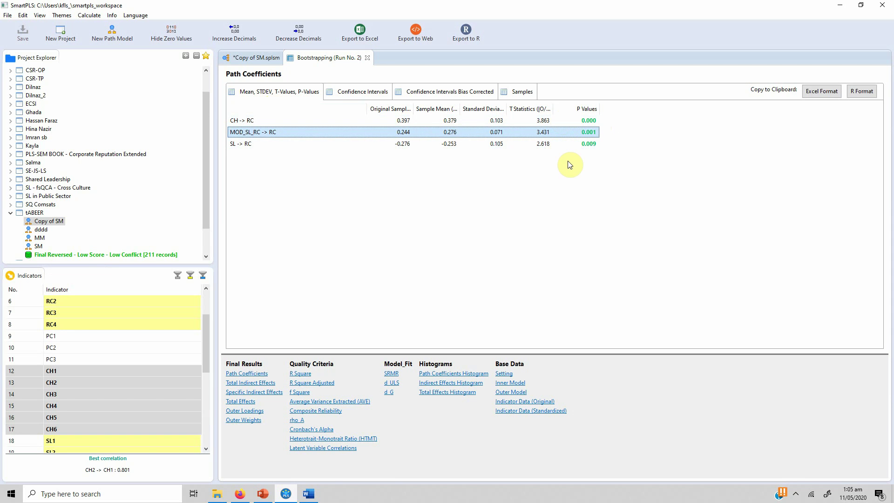
click(267, 147)
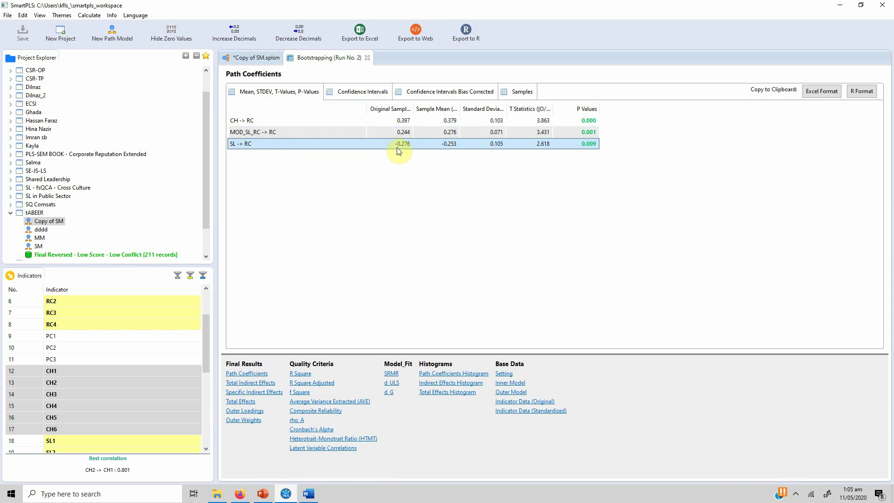
click(321, 121)
click(326, 131)
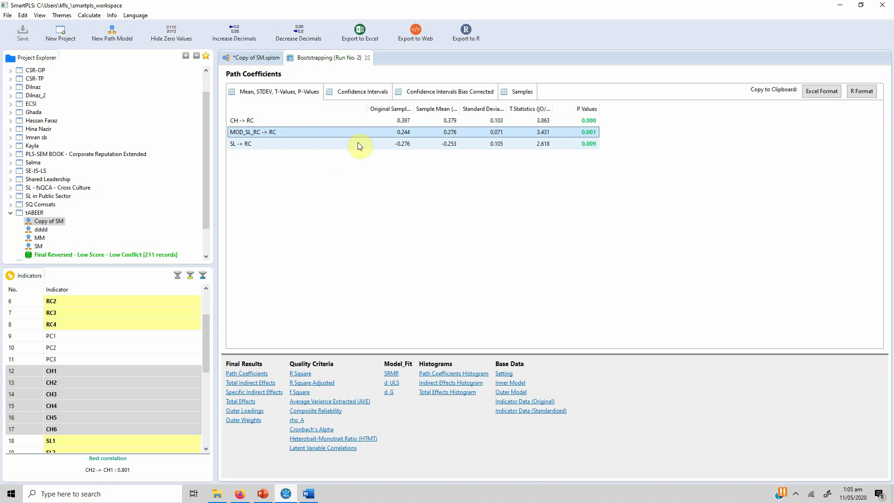
click(254, 63)
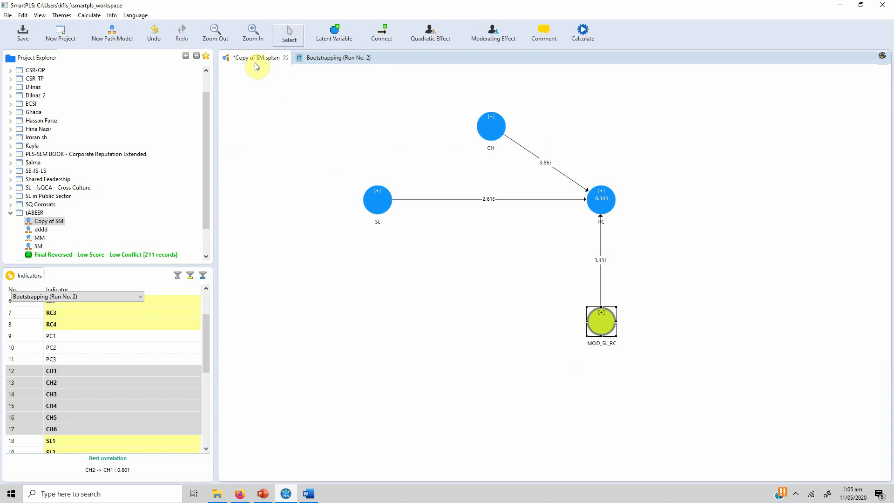
- Run the PLS Algorithm on Copy of SM with the default path weighting settings
click(586, 34)
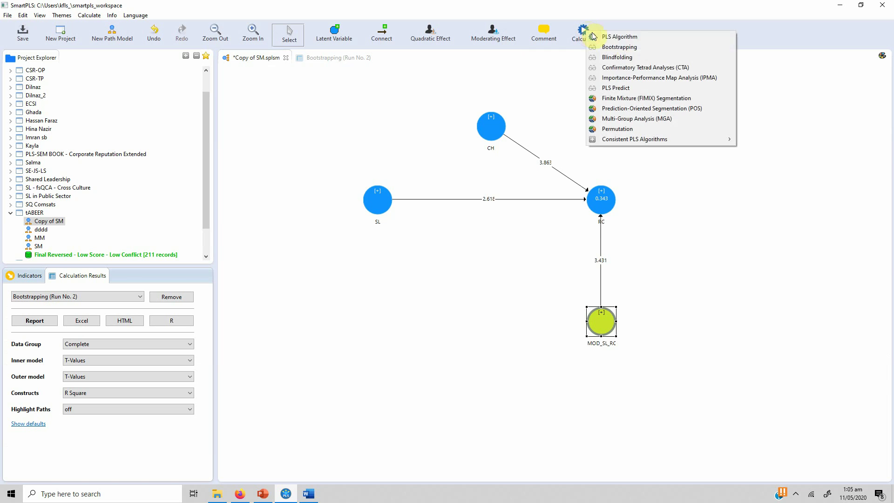
click(632, 37)
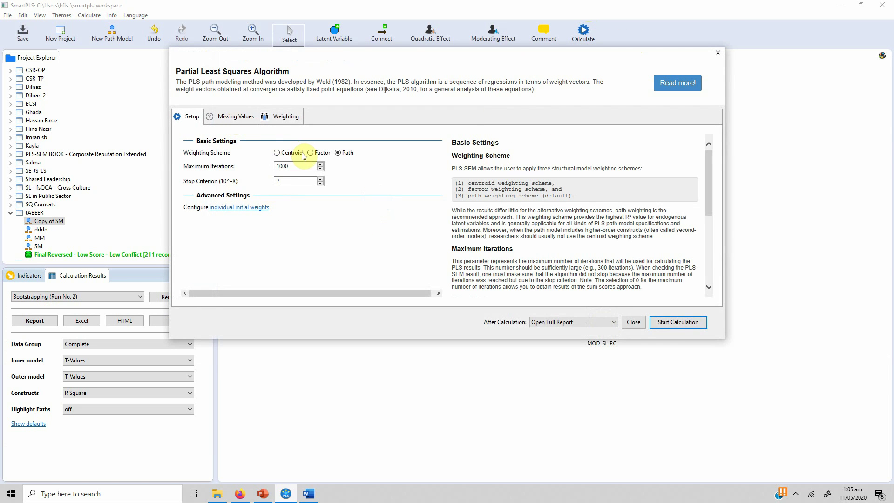
click(224, 117)
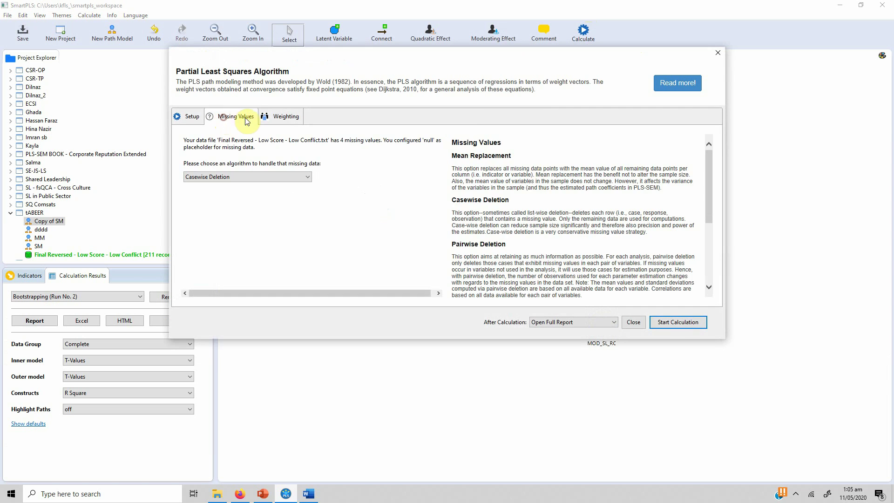
click(188, 117)
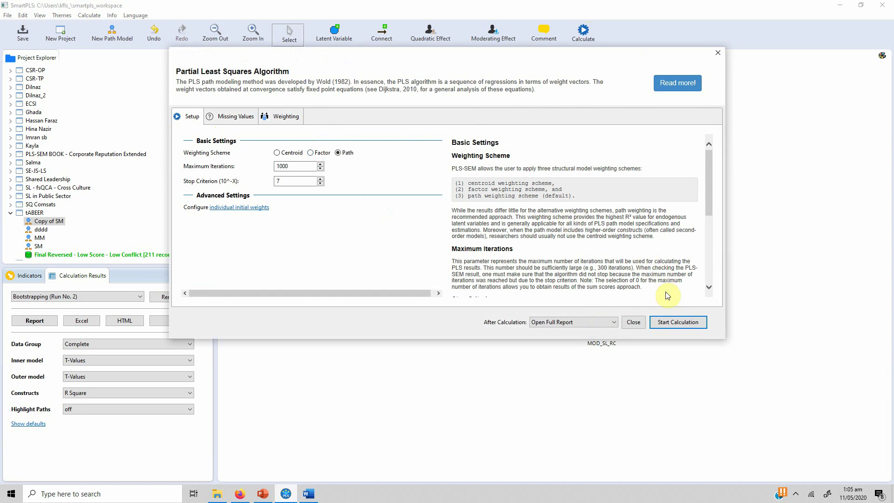
click(665, 326)
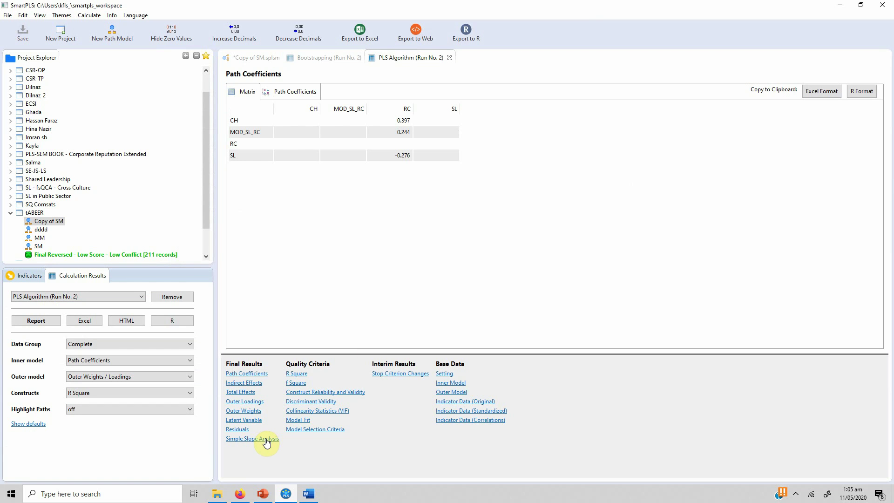
- Copy the MOD_SL_RC simple slope chart at 500×300, then add blank lines below the hypothesis in Word
click(262, 439)
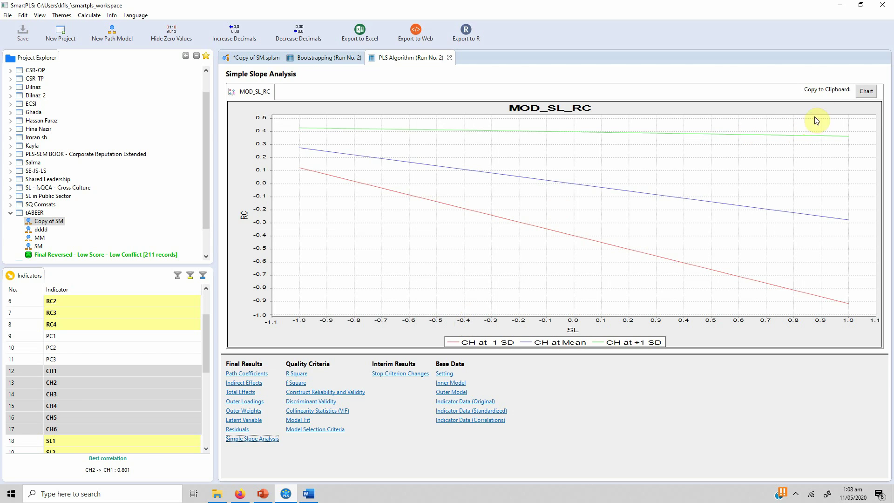
click(865, 94)
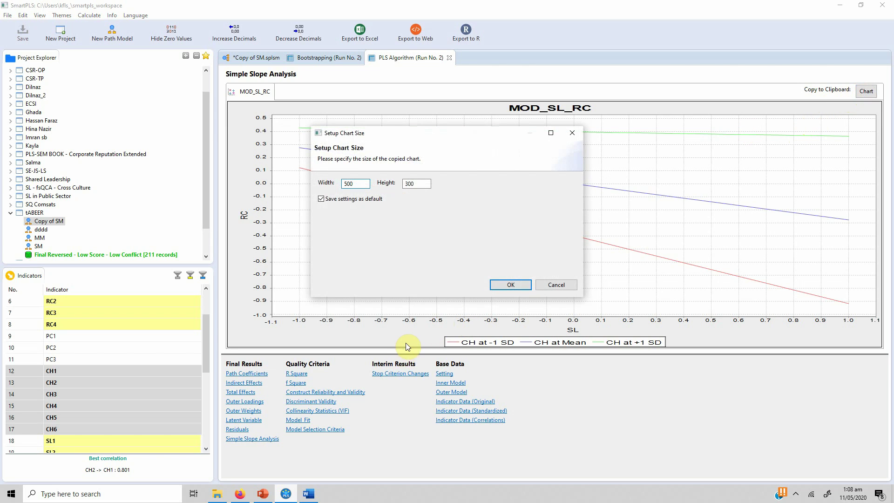
click(511, 285)
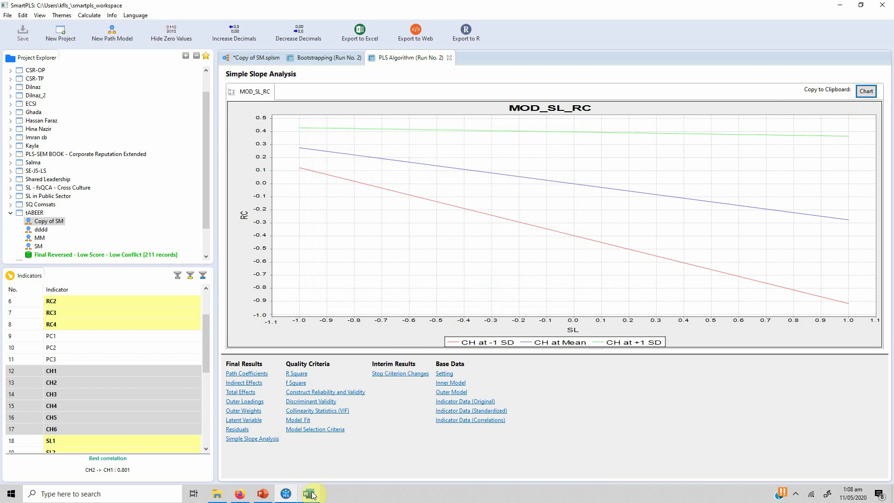
click(309, 493)
key(Return)
key(Return)
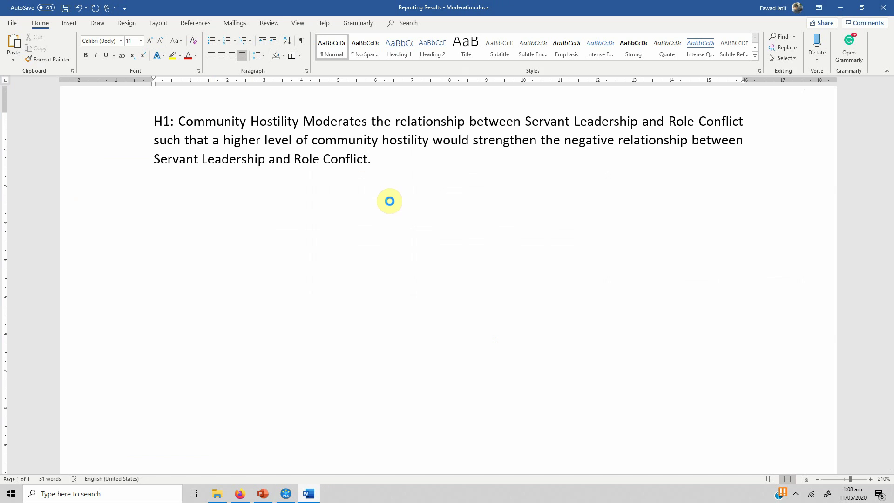
- Review the H1 hypothesis text, ending at 'Conflict.', above the pasted MOD_SL_RC chart
click(388, 233)
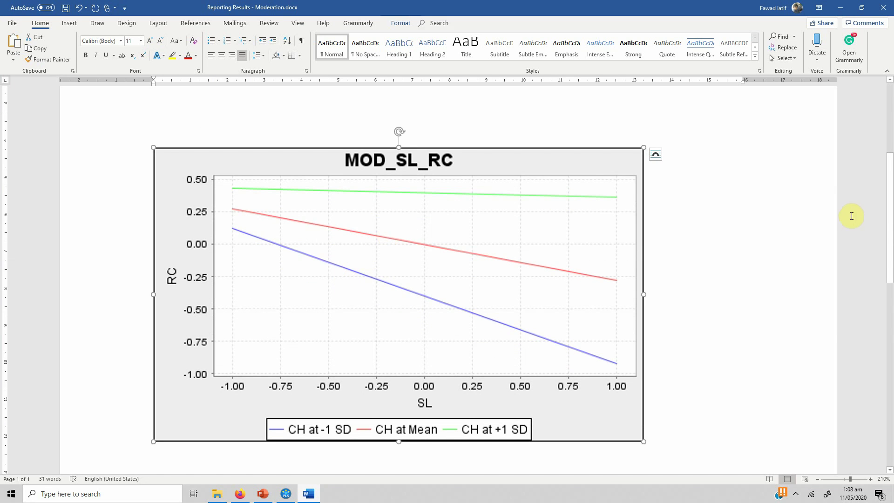
scroll(890, 223, up, 1)
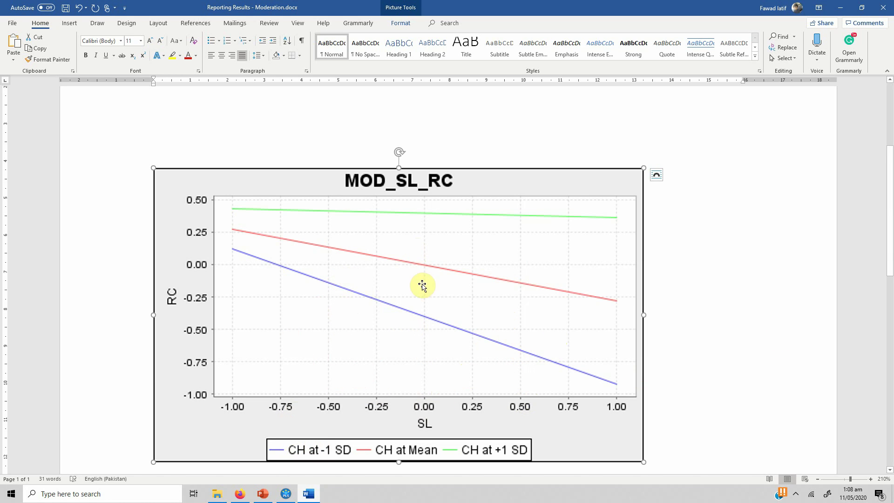
scroll(844, 263, up, 3)
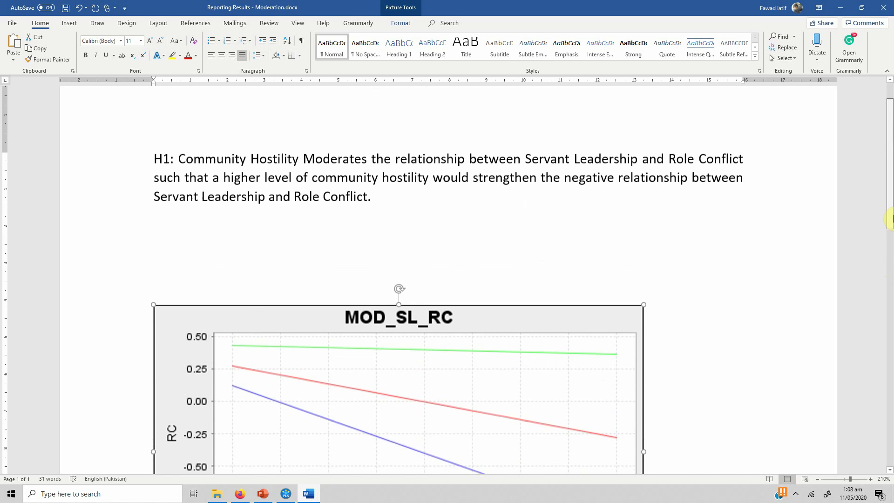
click(392, 218)
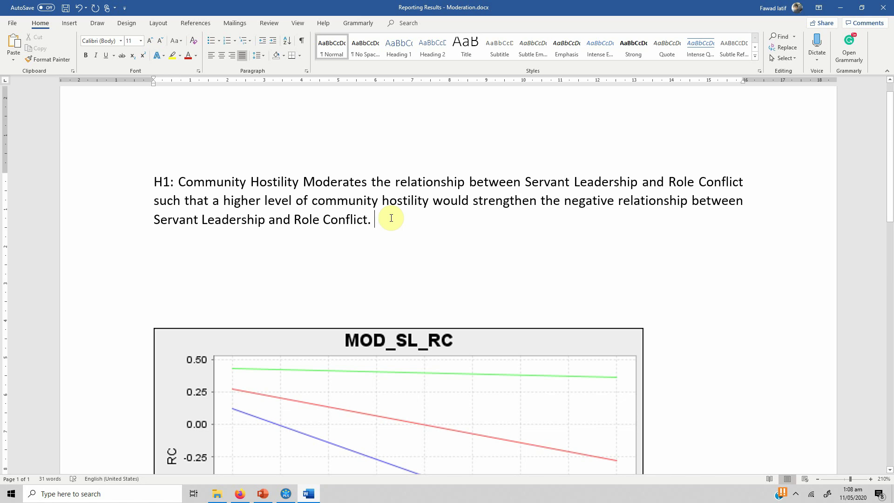
drag(181, 185, 360, 234)
drag(381, 228, 370, 220)
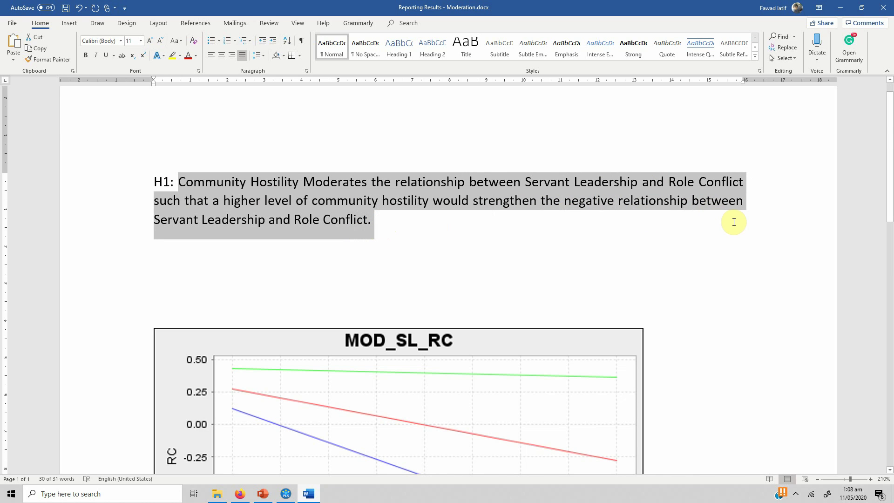
drag(891, 200, 890, 244)
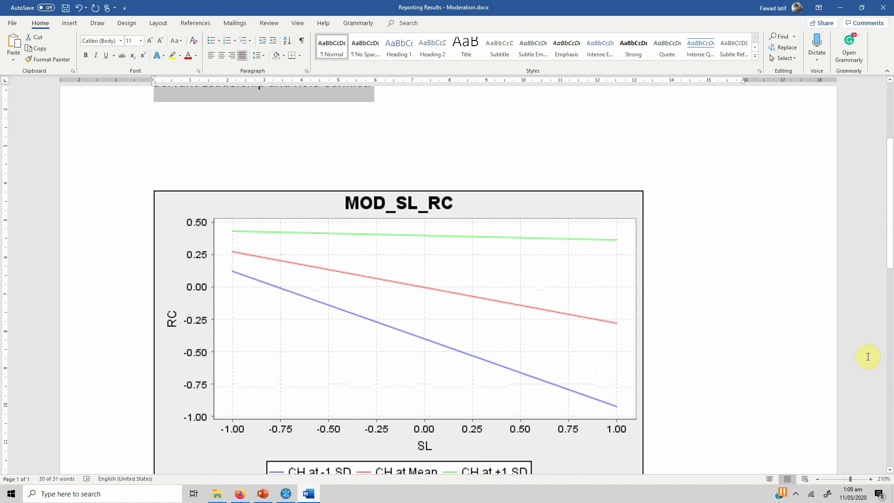
mouse_move(889, 251)
mouse_down()
mouse_move(891, 240)
mouse_move(892, 251)
mouse_up()
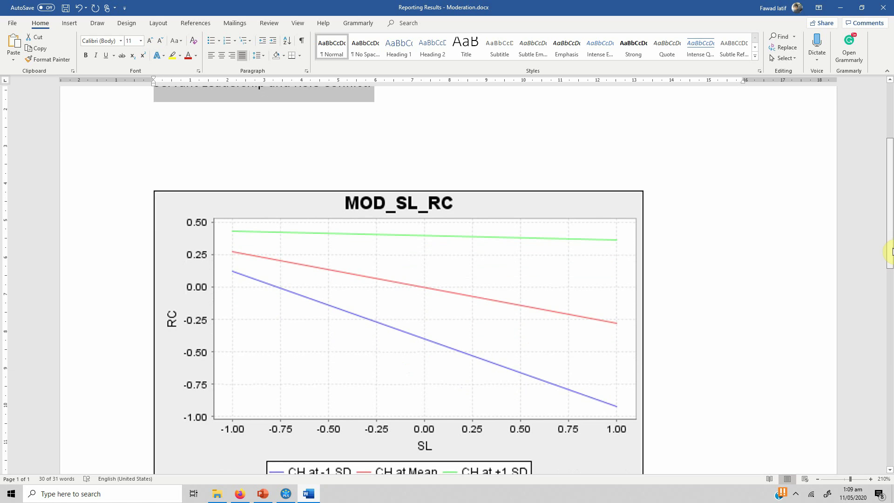
drag(892, 252, 889, 226)
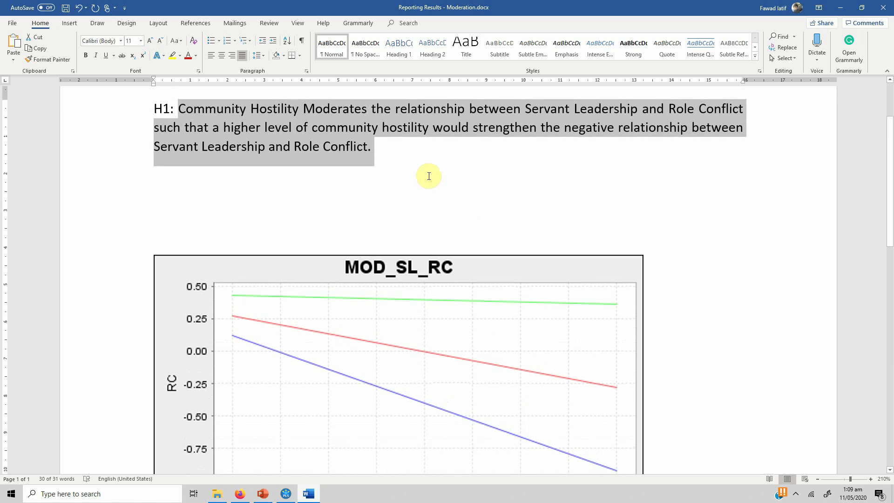
click(369, 193)
- Check the chart's position and place the cursor on the blank line above it
click(473, 356)
drag(891, 216, 891, 271)
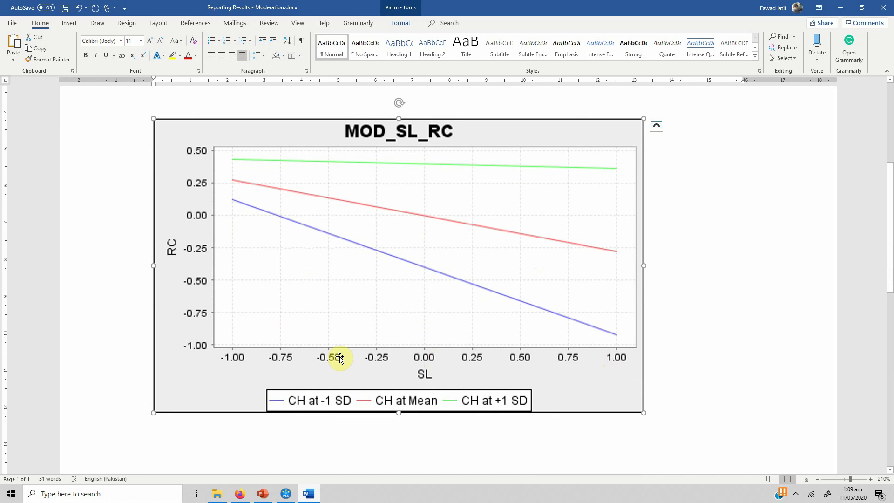
drag(891, 258, 891, 212)
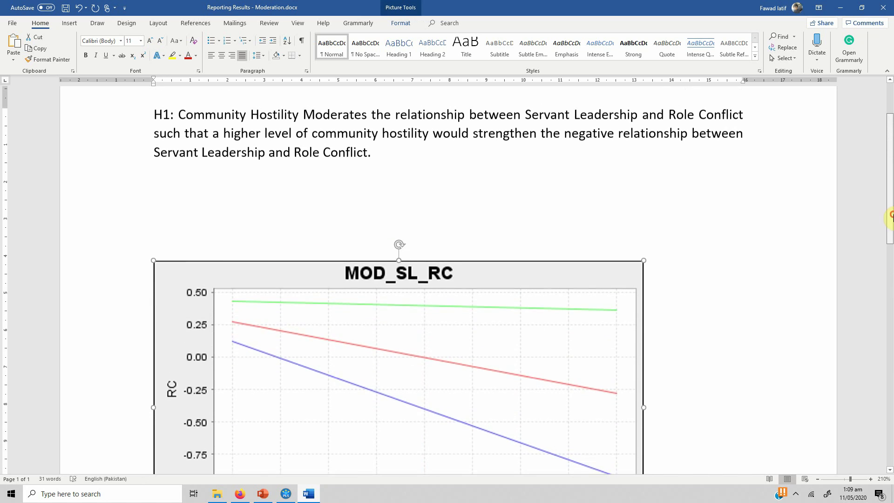
click(356, 199)
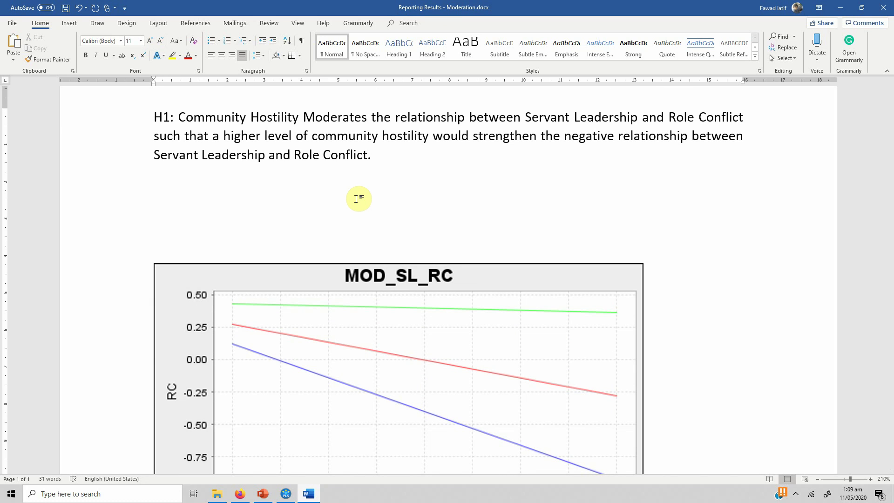
- Write that the hypothesis examined CH's moderating role and that CH moderates SL and RC ()
text(The hypo)
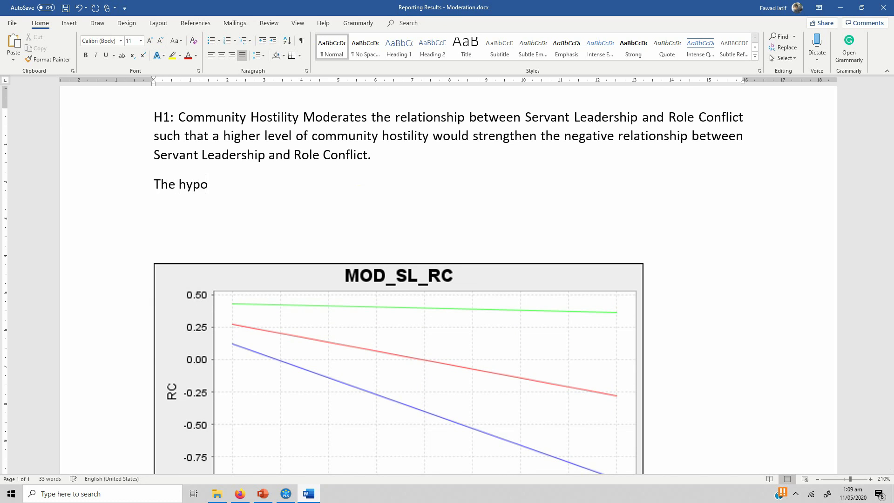
text(thesis sought)
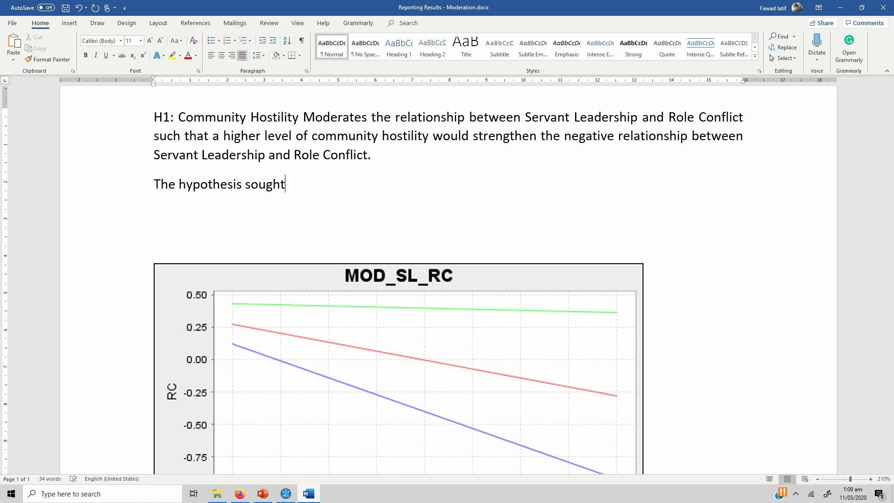
text( to ascertain the modera)
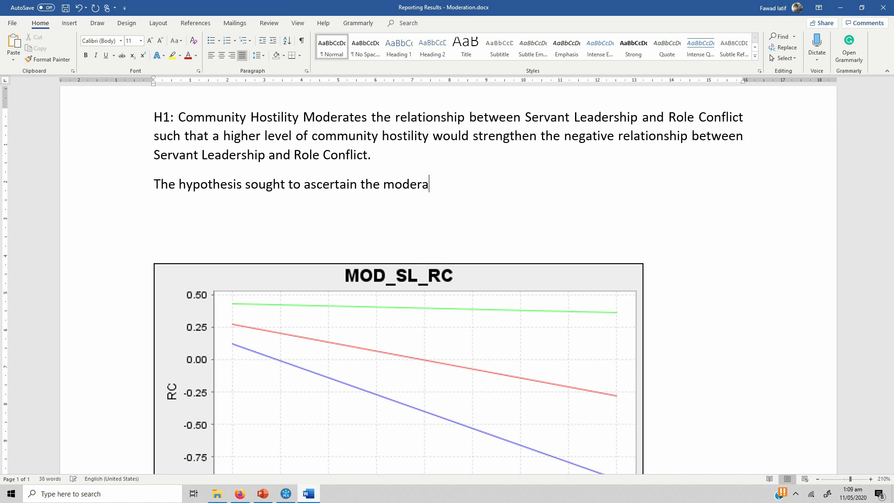
text(ting role of CH )
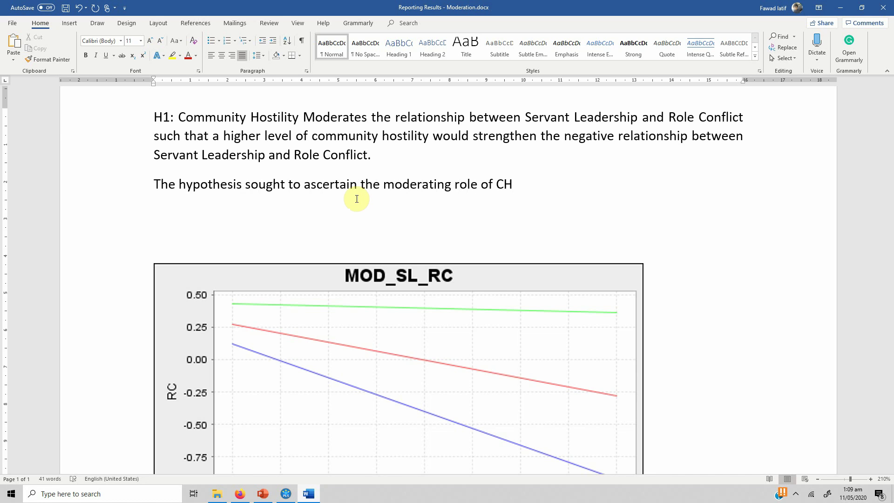
text(b)
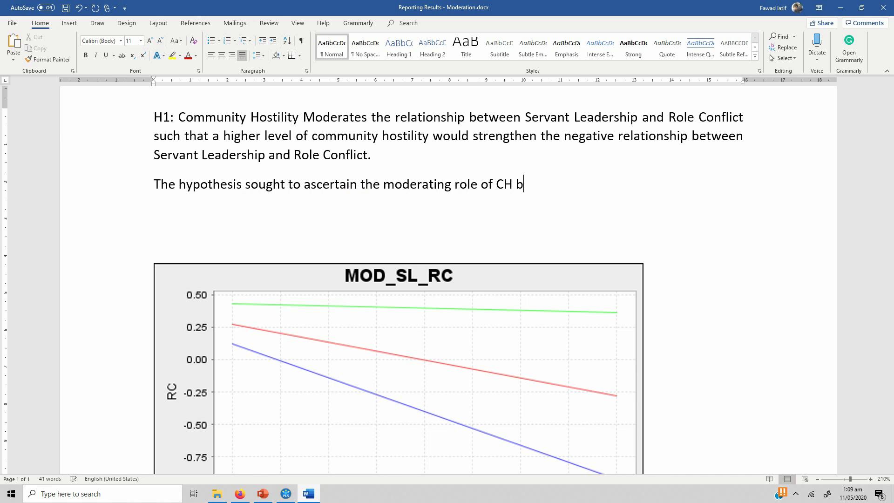
text(etween SL and RO)
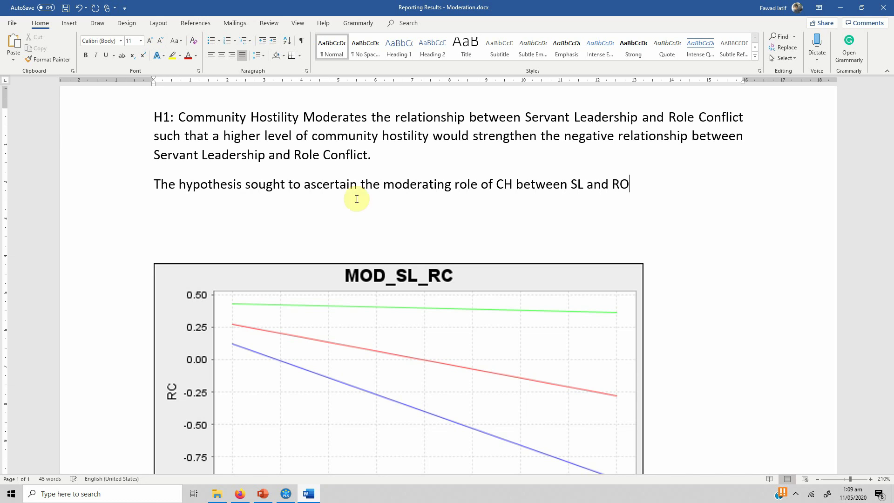
key(BackSpace)
text(C. The results revealed that )
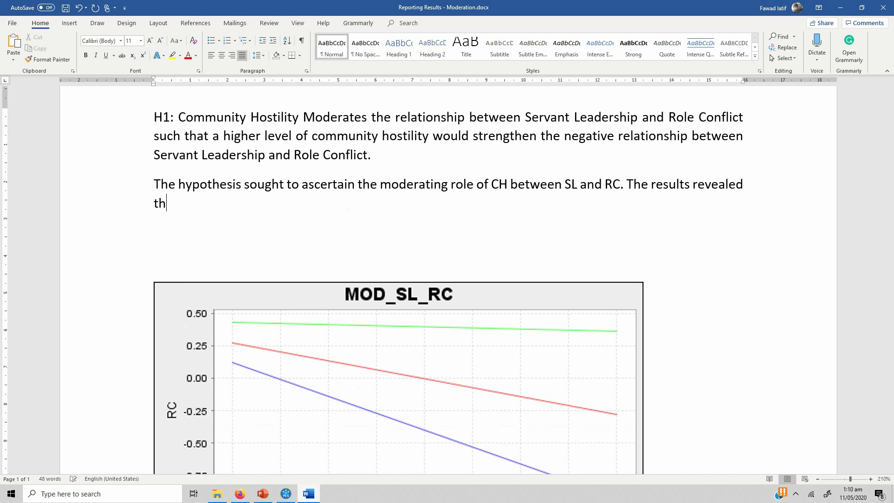
text(CH moderates the relationship br)
key(BackSpace)
text(etween SLand)
key(BackSpace)
key(BackSpace)
key(BackSpace)
key(BackSpace)
text(and RC ())
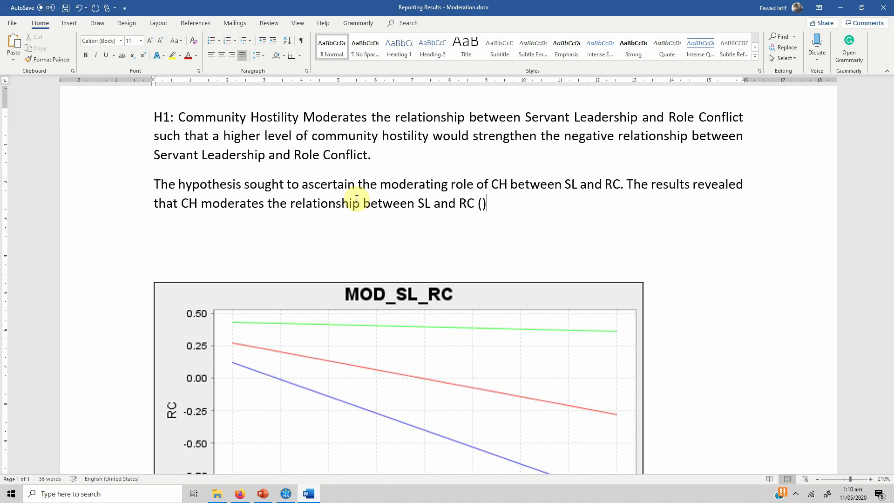
click(286, 494)
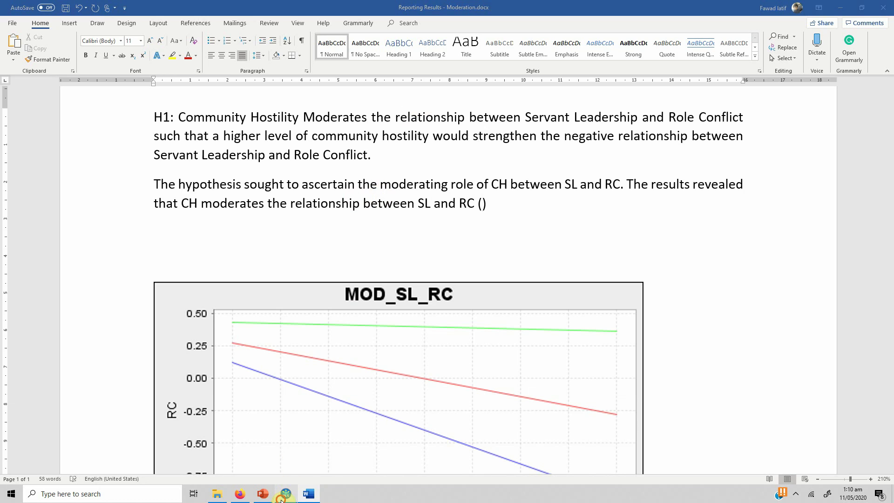
- Fill the parentheses with B = .244, t = 3.431, p < .001 from SmartPLS bootstrapping path coefficients
click(328, 58)
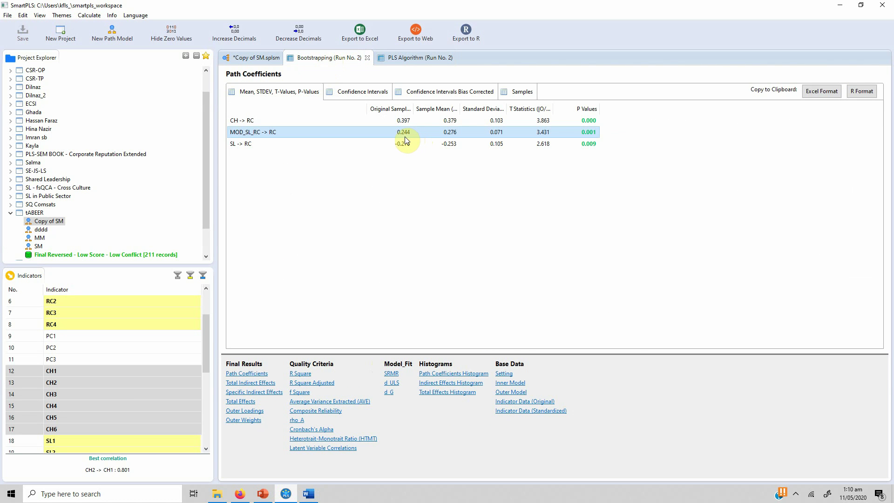
click(309, 493)
text(B = .2)
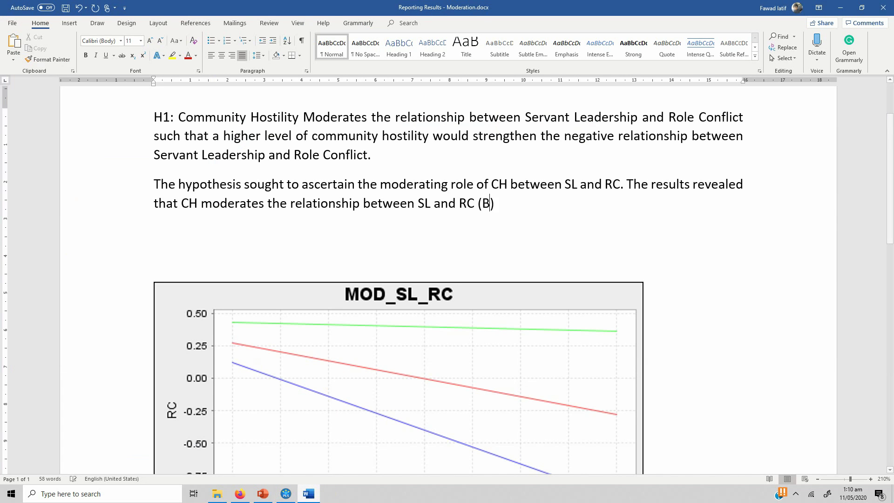
text(44, t =)
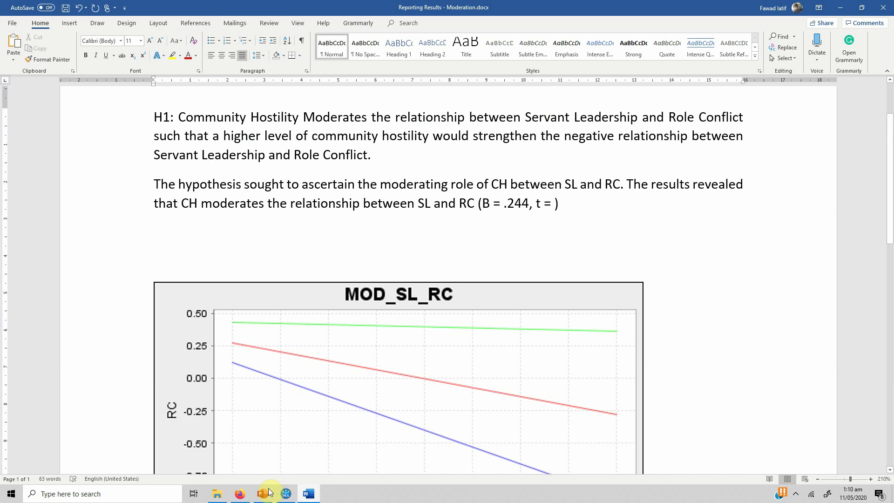
click(286, 494)
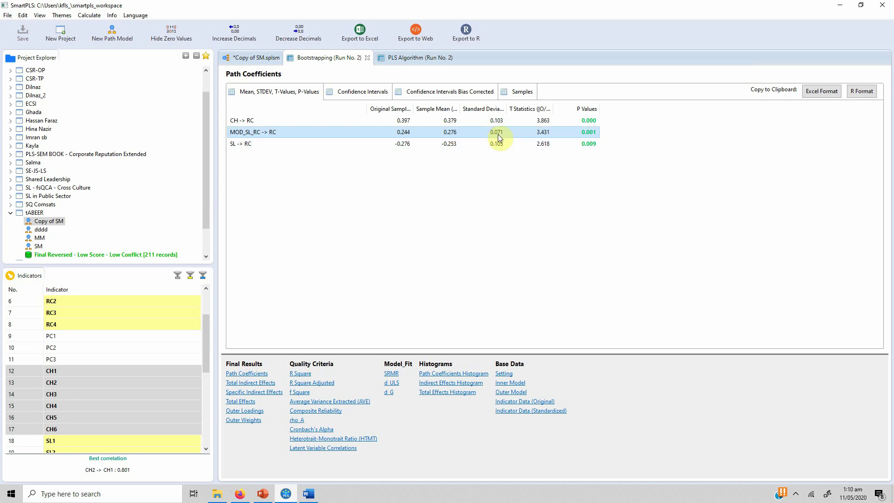
click(309, 494)
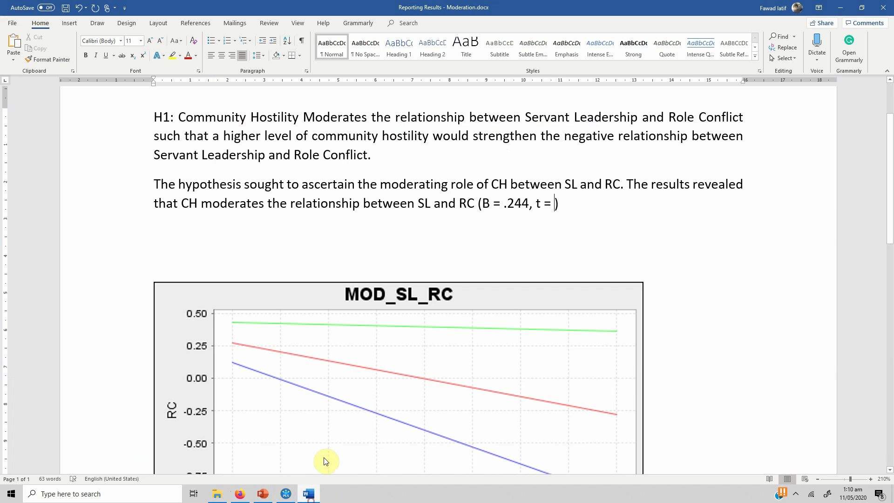
text(3.431, p )
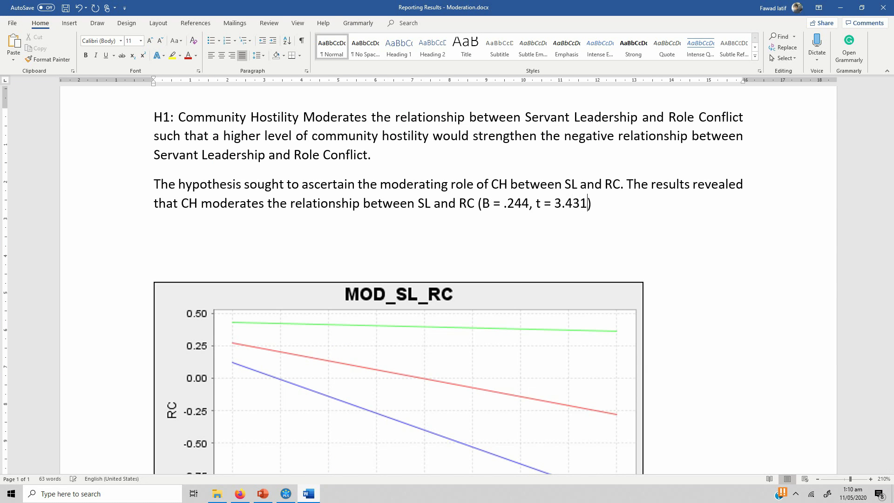
text(< .00)
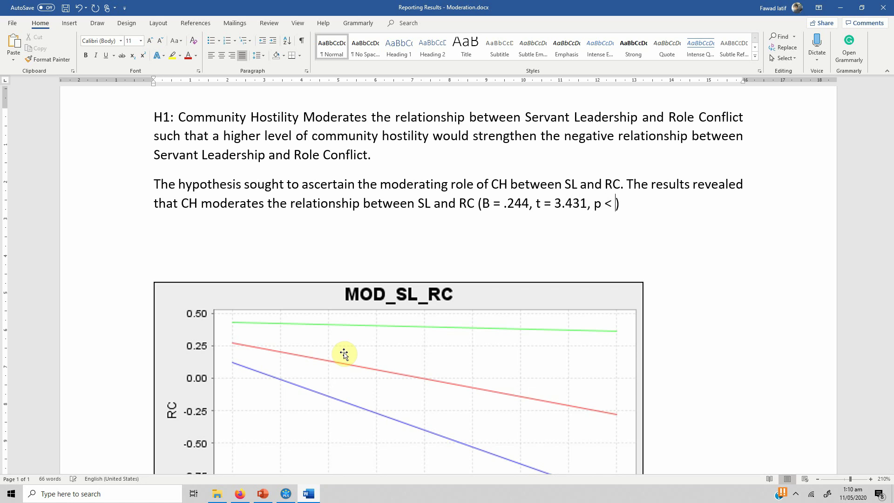
text(1)
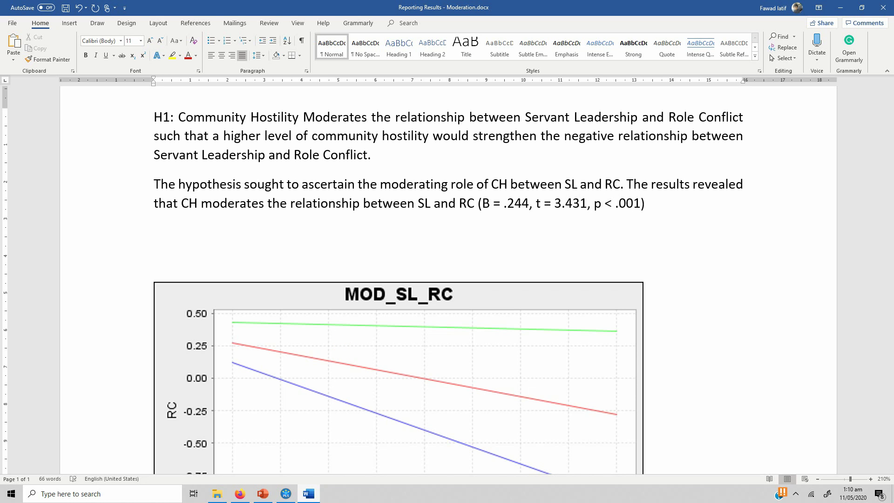
click(286, 493)
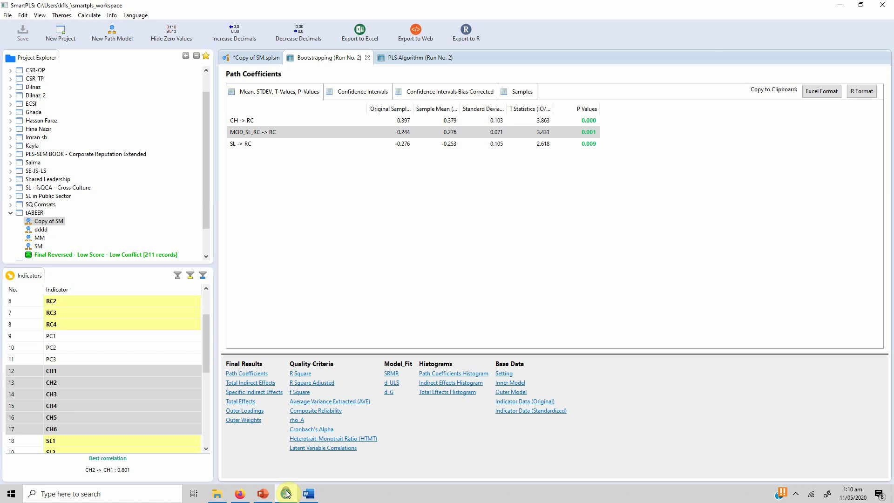
click(310, 495)
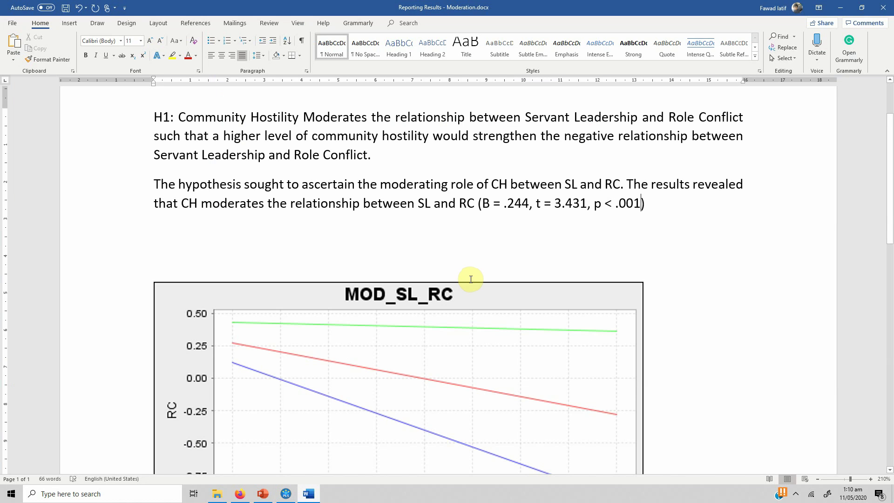
- Add 'However, the results reveal (see figure 1), that at higher CH, the SL fails to impact RC', then begin the lower-CH sentence
text(. Howver,)
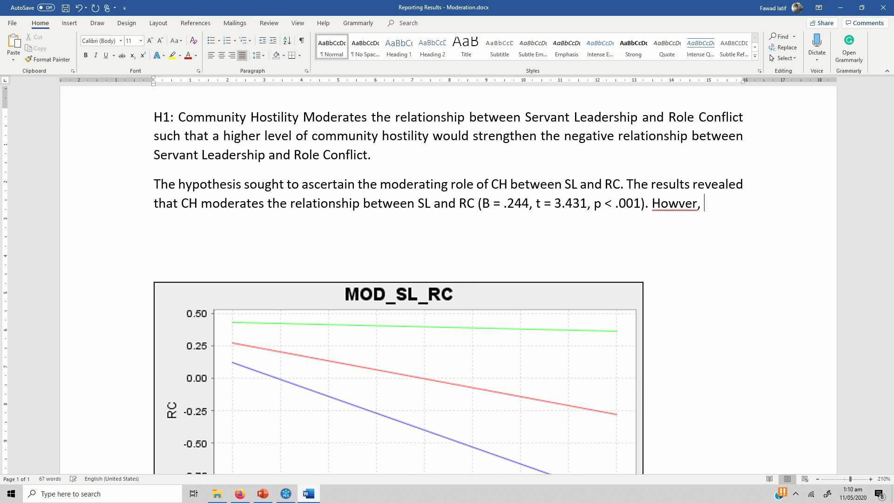
key(BackSpace)
key(BackSpace)
key(BackSpace)
text(ever, th)
text(e results )
text(reve)
text(al (see f))
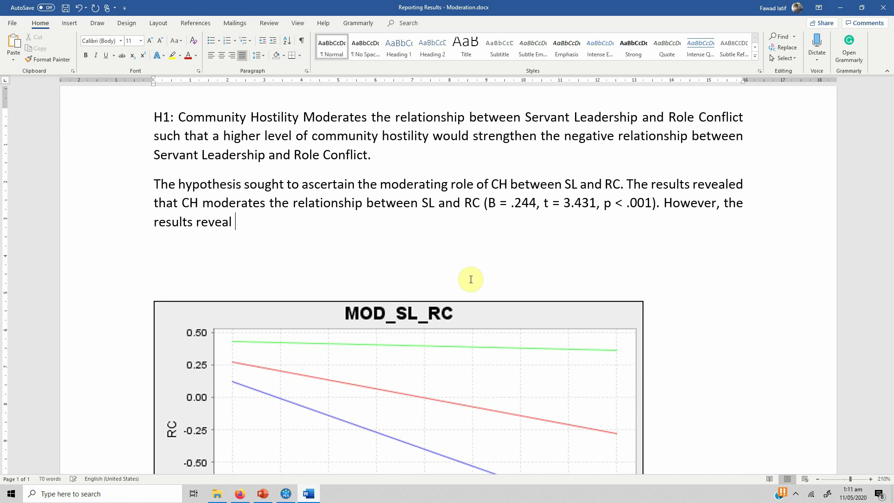
key(Left)
text(see f)
text(igure 1))
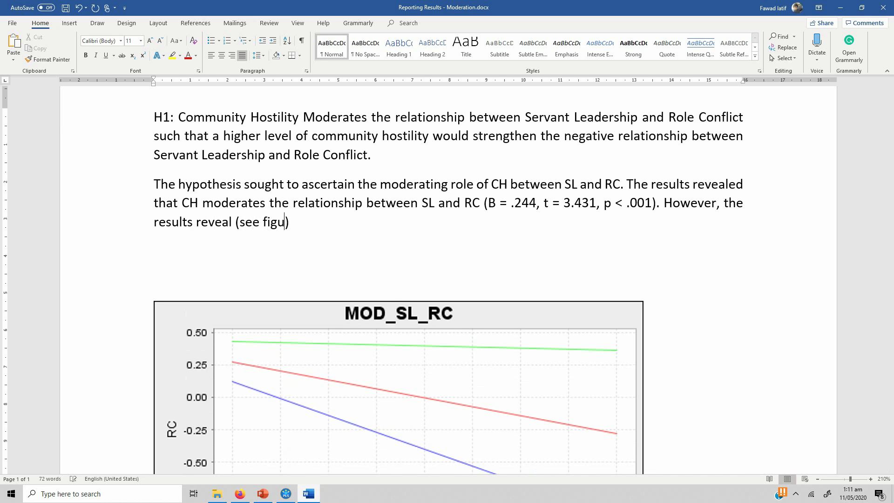
text(, that at higher CH)
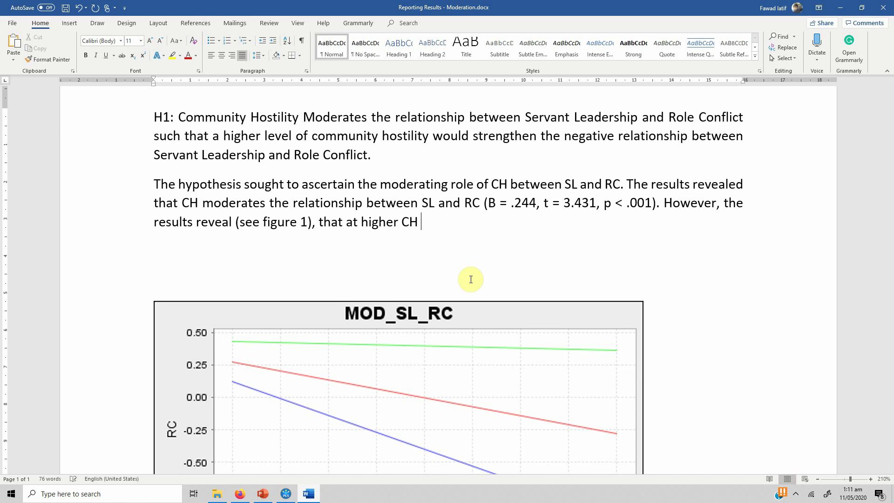
key(BackSpace)
text(, the SL fails to impact RC. The resul)
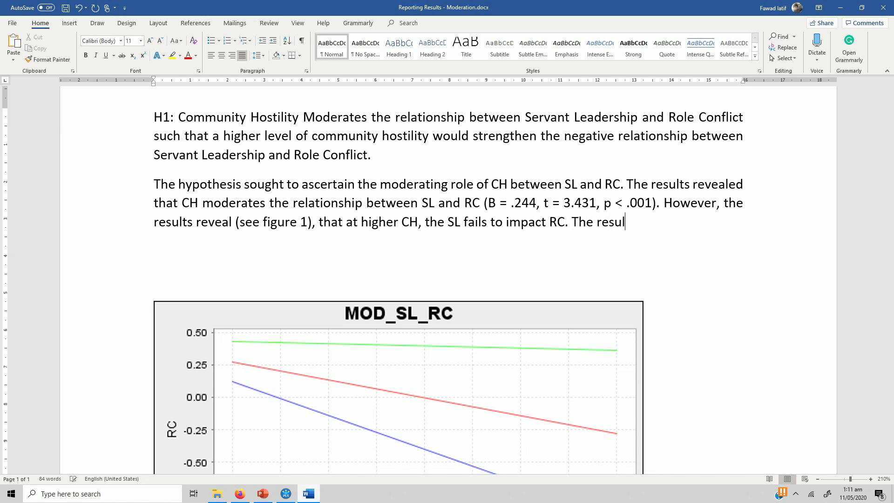
text(ts revealed that at lowe)
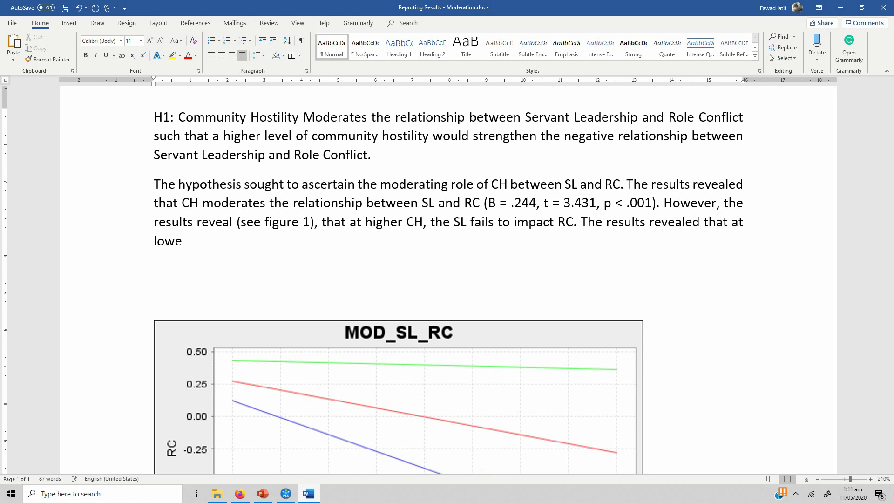
text(r CH, )
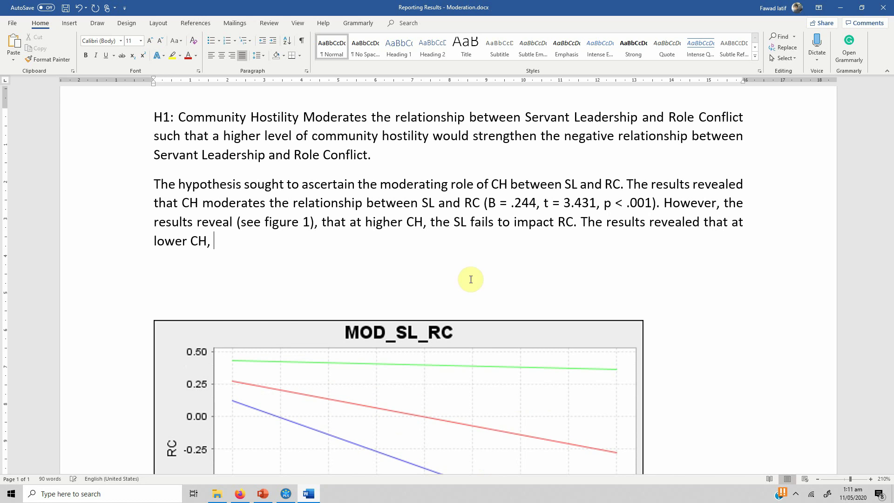
text(SL was fo)
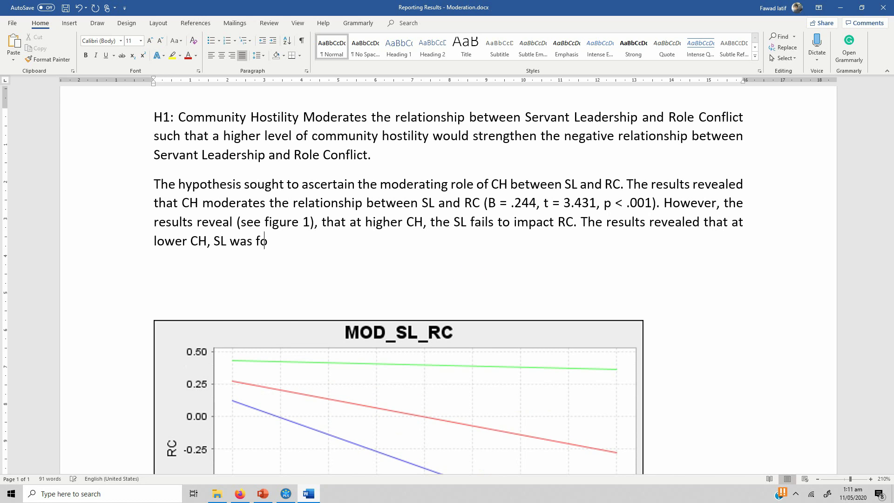
text(und to have a stronger impac)
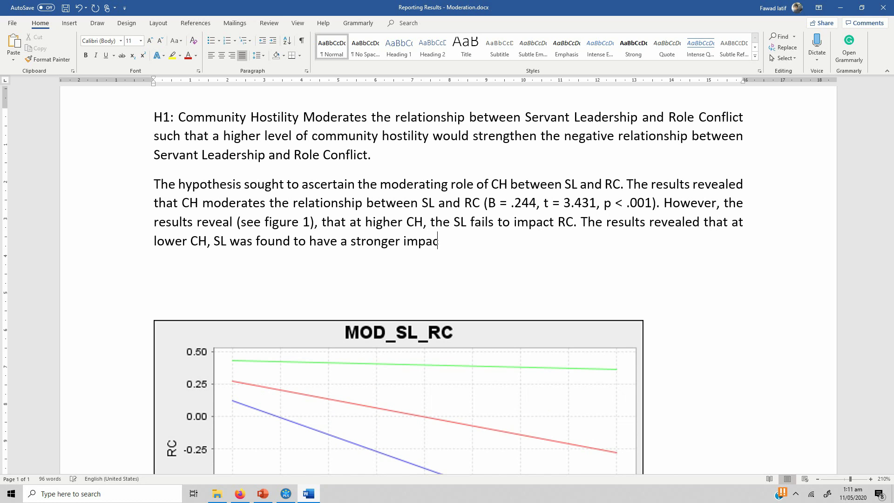
text(t on RC.)
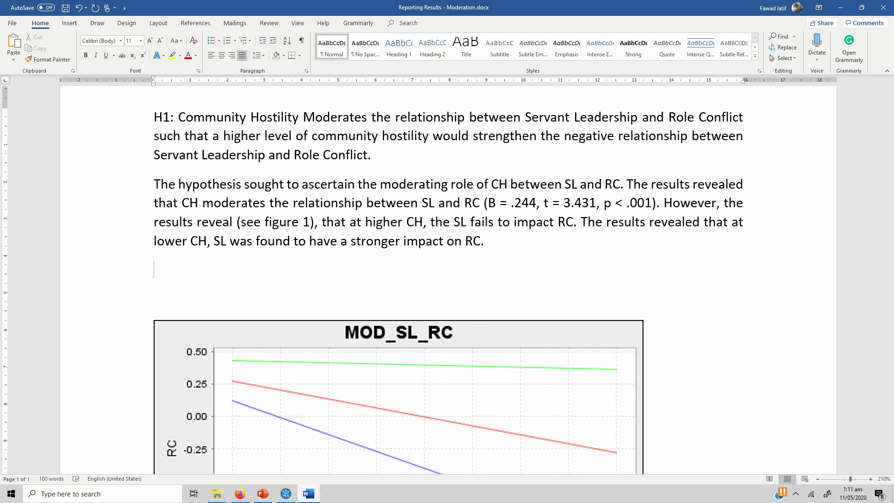
- Remove the blank lines so the chart sits directly under the interpretation paragraph
key(BackSpace)
key(BackSpace)
scroll(469, 279, down, 2)
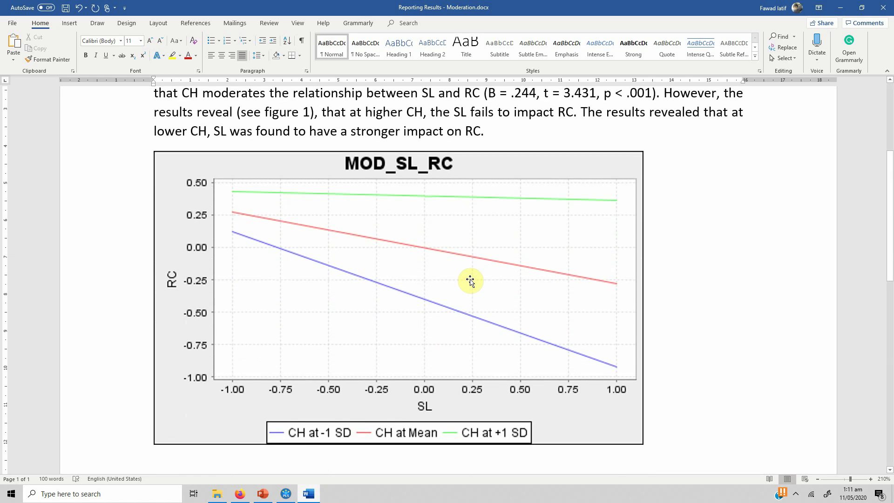
mouse_move(890, 259)
mouse_down()
mouse_move(890, 225)
mouse_move(890, 242)
mouse_up()
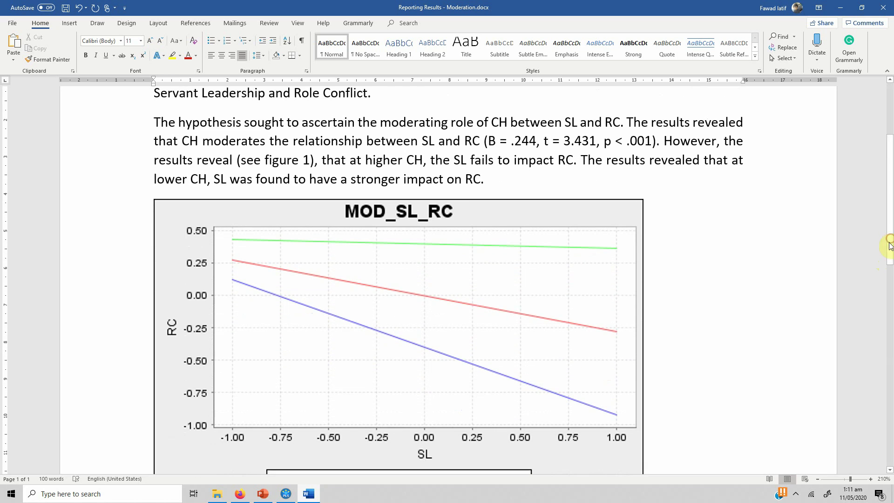
click(818, 479)
click(817, 479)
click(818, 480)
drag(889, 237, 890, 219)
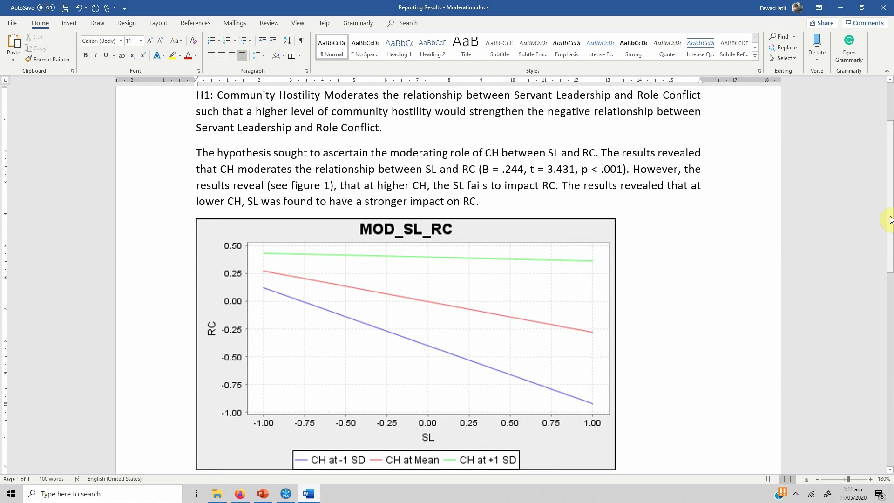
- Centre the MOD_SL_RC chart with Ctrl+E and return to the end of the paragraph
click(592, 254)
key(ctrl+e)
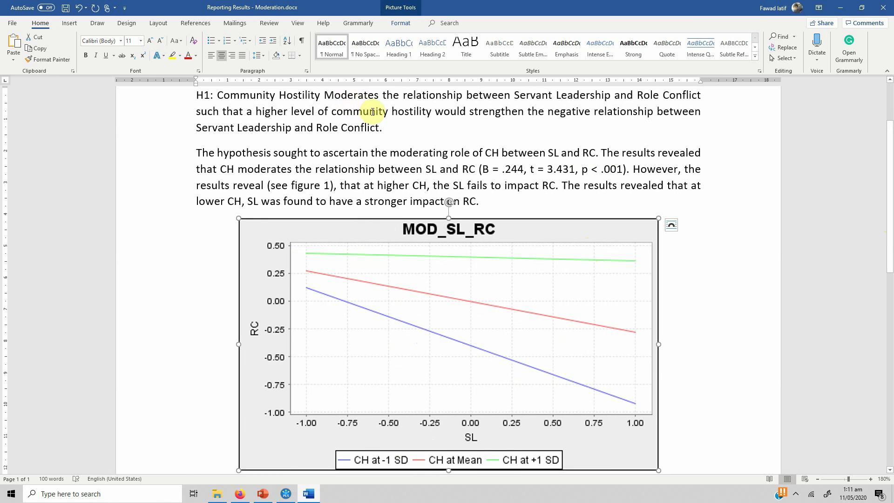
click(383, 127)
click(492, 204)
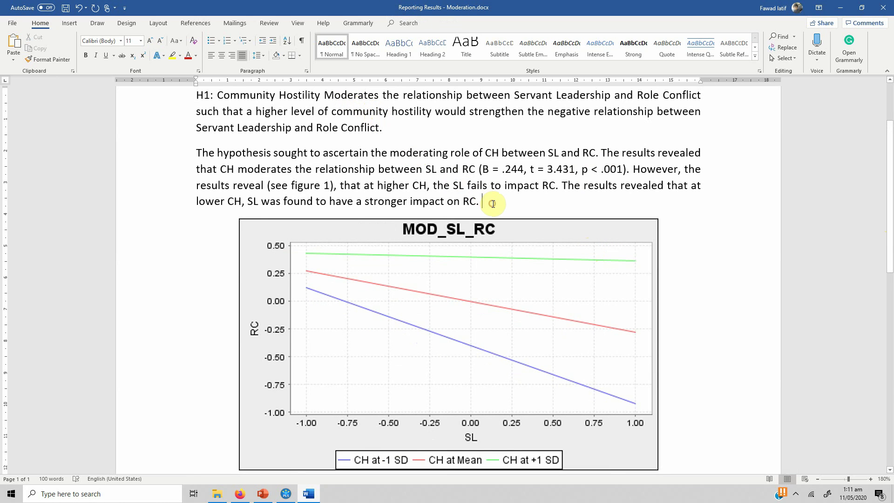